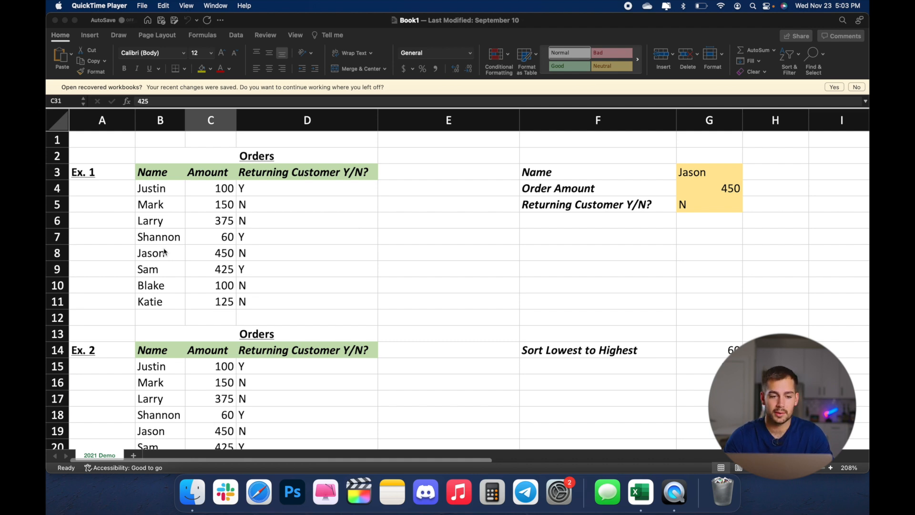
Step: Move the customer name in cell B9 of the Ex. 1 orders table to cell E9
left_click(154, 270)
left_click(155, 270)
key("cmd+c")
left_click(413, 268)
key("super+v")
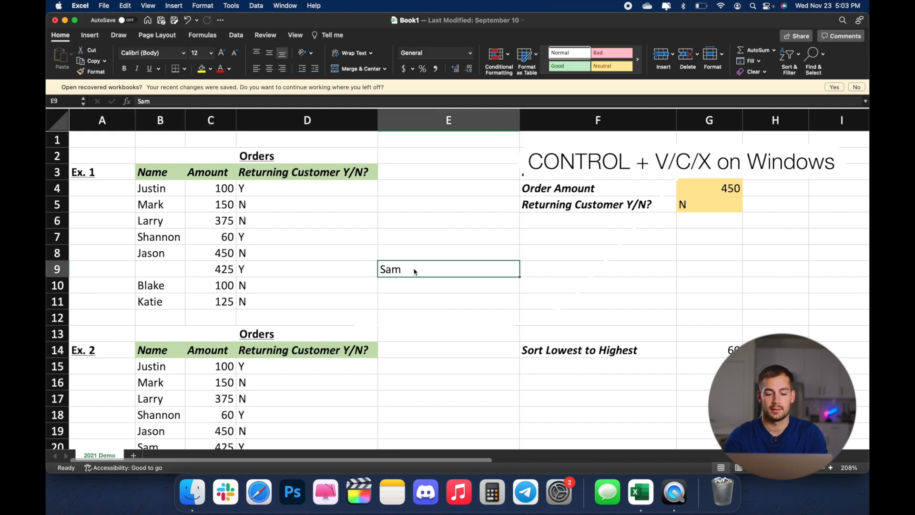
Step: Copy the customer name from cell E9 back into cell B9 and clear E9
key("super+x")
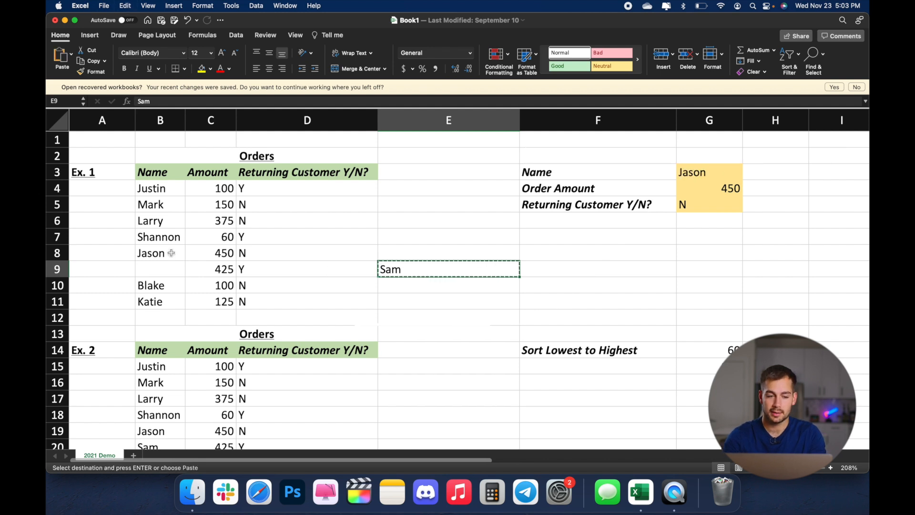
left_click(159, 269)
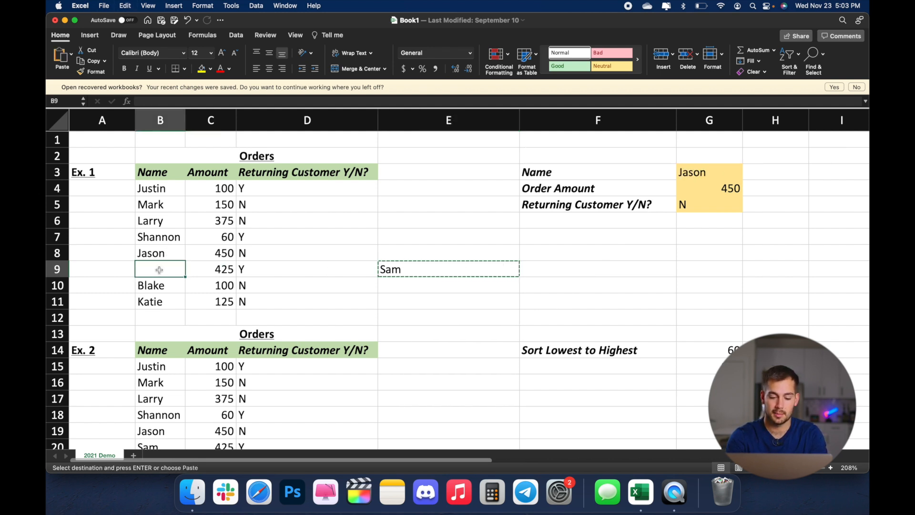
key("super+v")
left_click(405, 271)
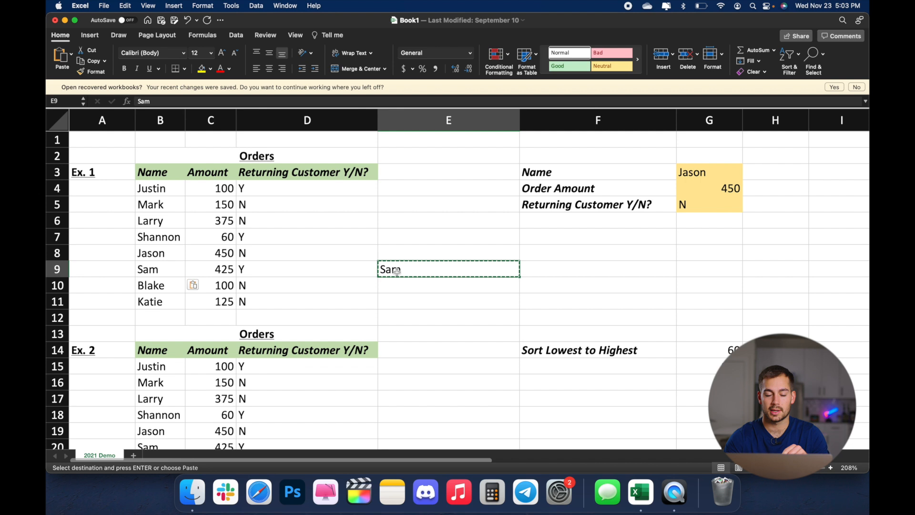
key("Delete")
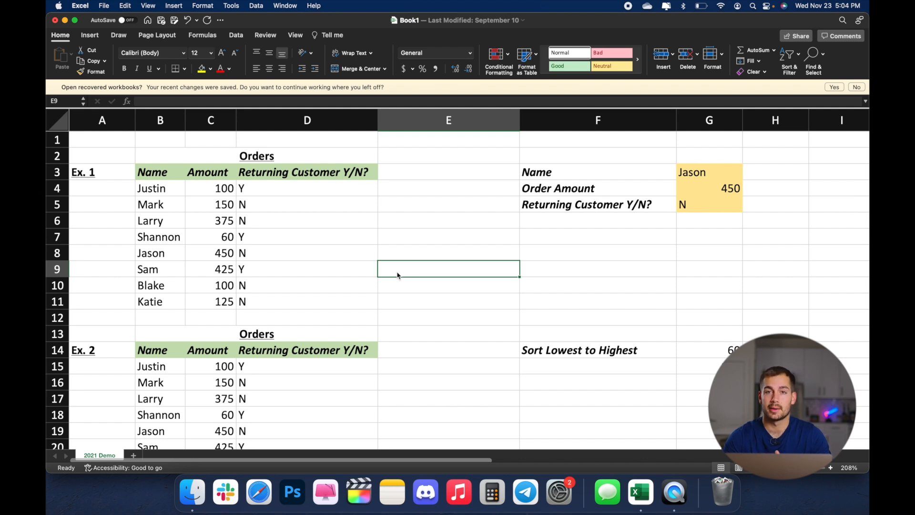
Step: Extend the selection from cell B7 across and down to the edges of the Ex. 1 orders data, and deselect it
left_click(175, 237)
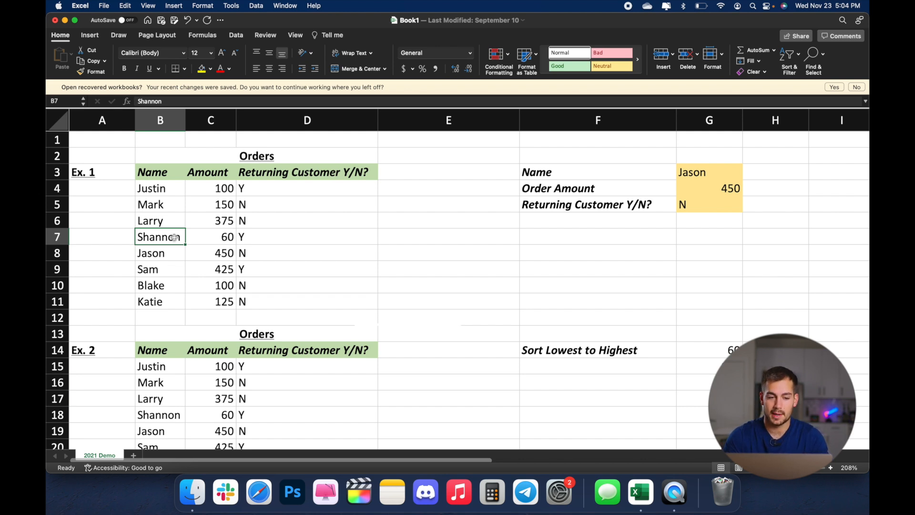
key("super+shift+Right")
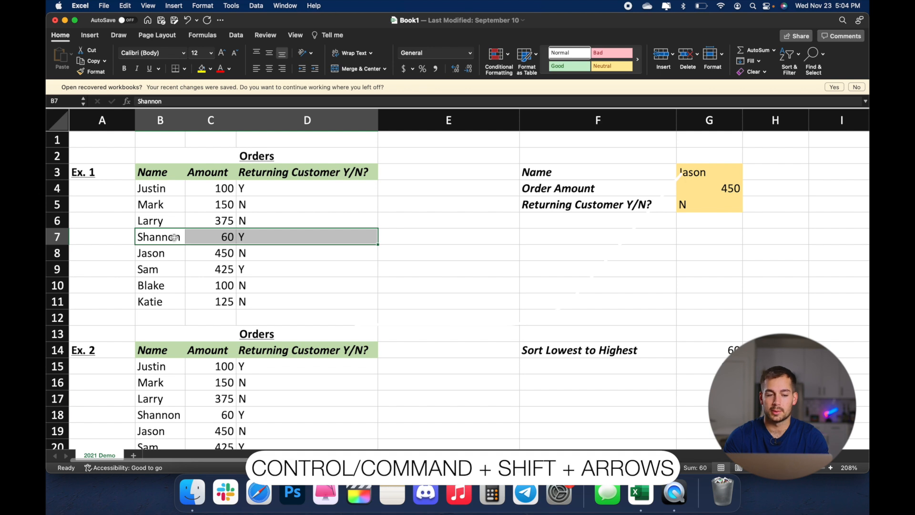
key("super+shift+Down")
key("super+shift+Up")
key("super+shift+Down")
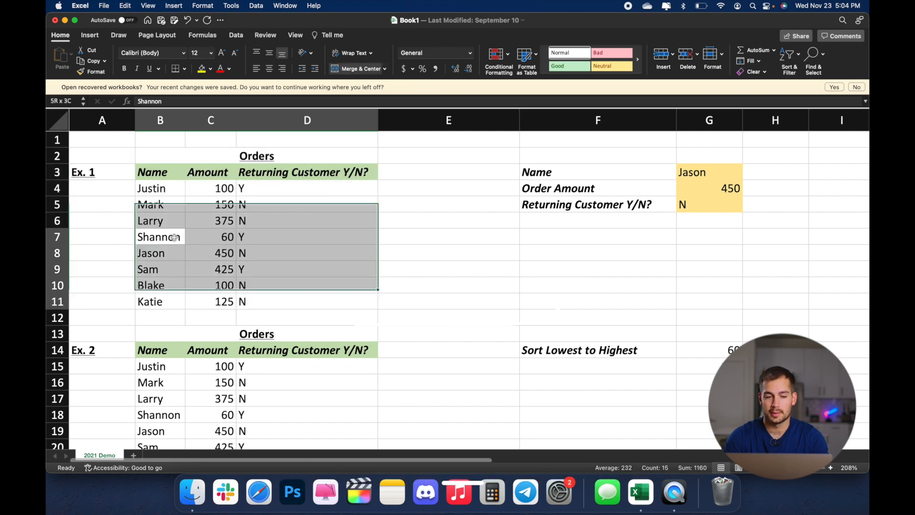
key("super+shift+Left")
key("super+shift+Right")
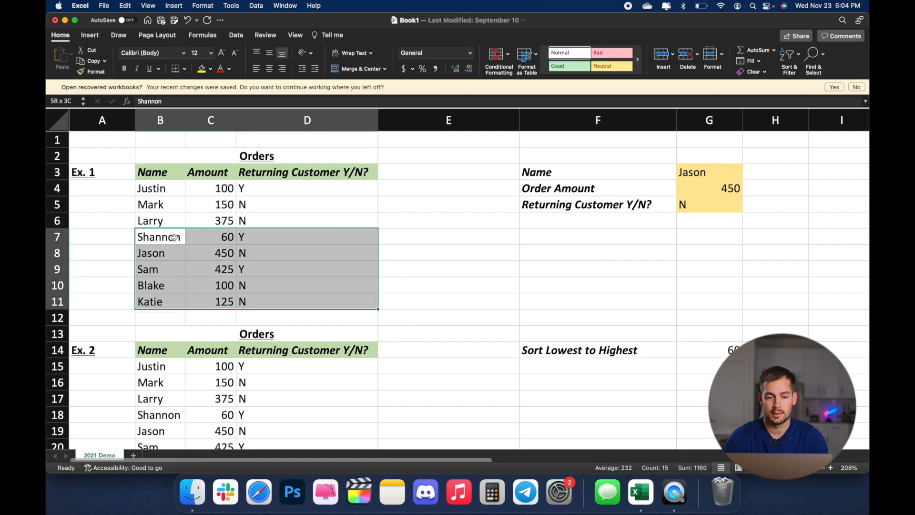
key("super+shift+Right")
key("super+shift+Left")
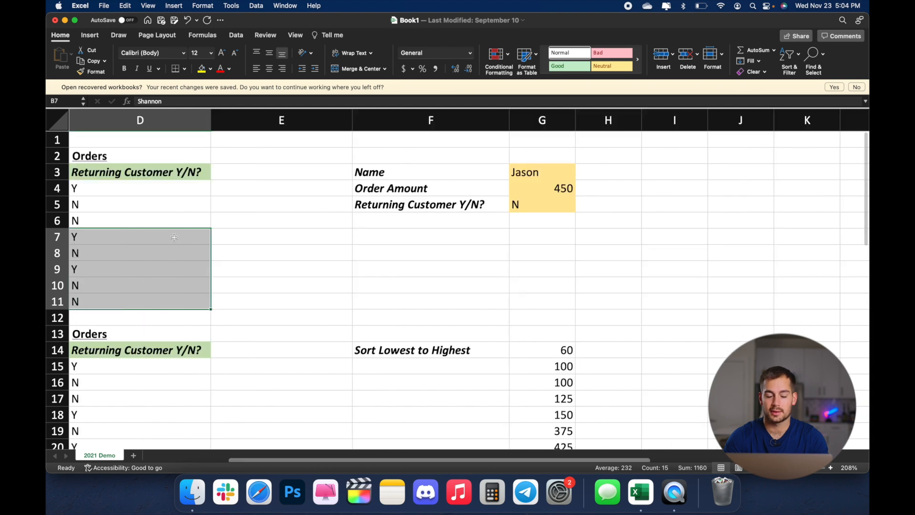
scroll(212, 237, "left", 5)
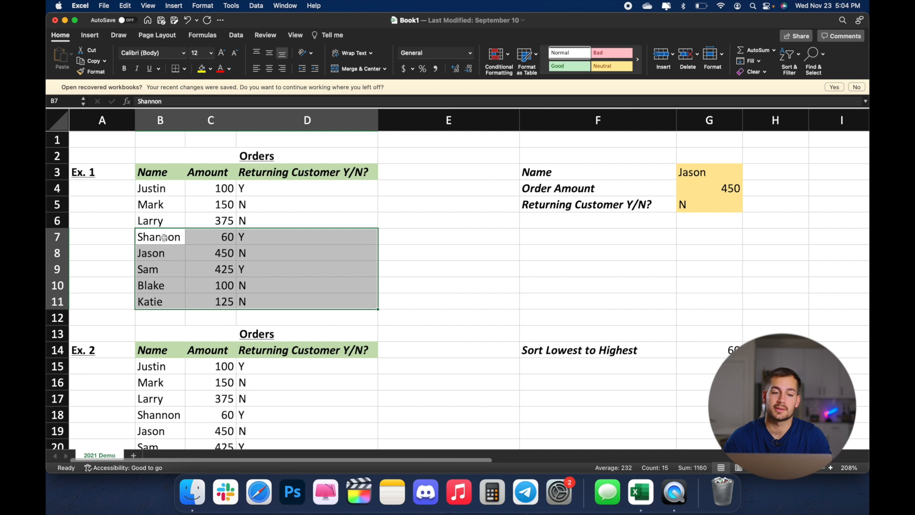
left_click(425, 253)
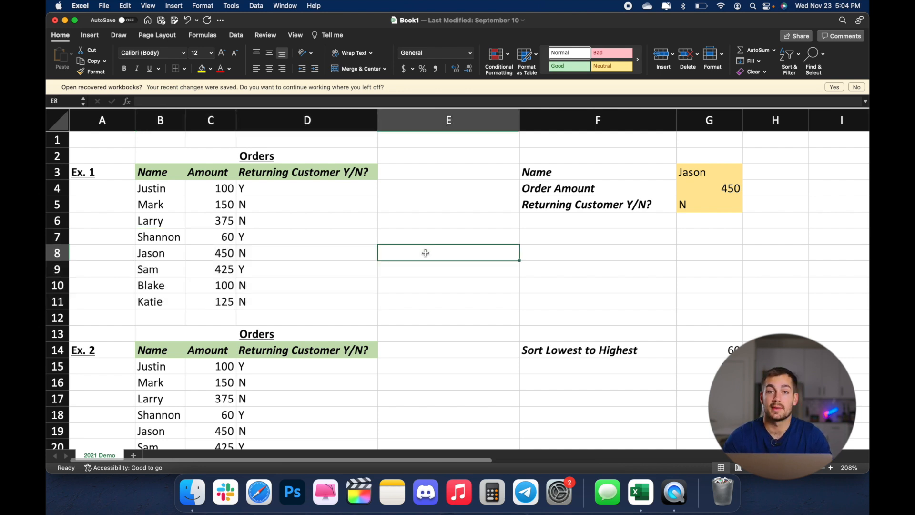
Step: Copy the Ex. 1 Returning Customer Y/N? header and examine the Paste Special options for cell E3 without pasting
left_click(328, 166)
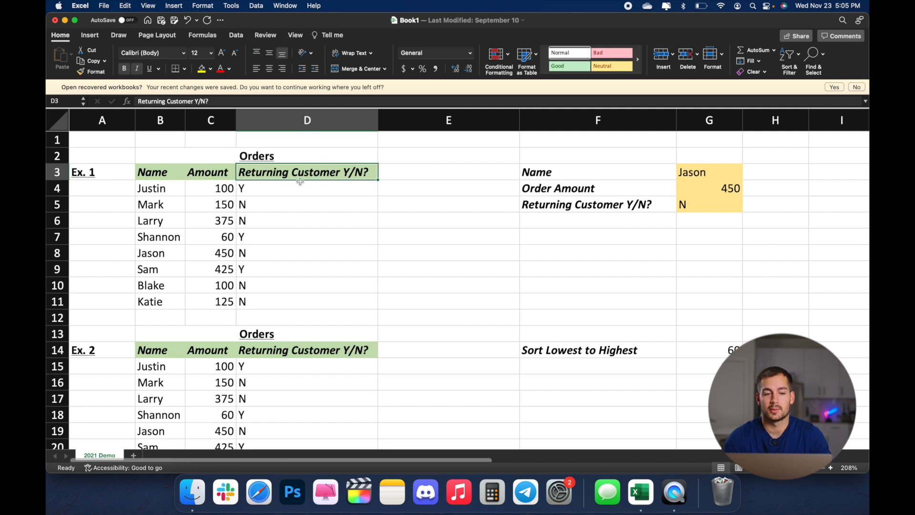
key("super+c")
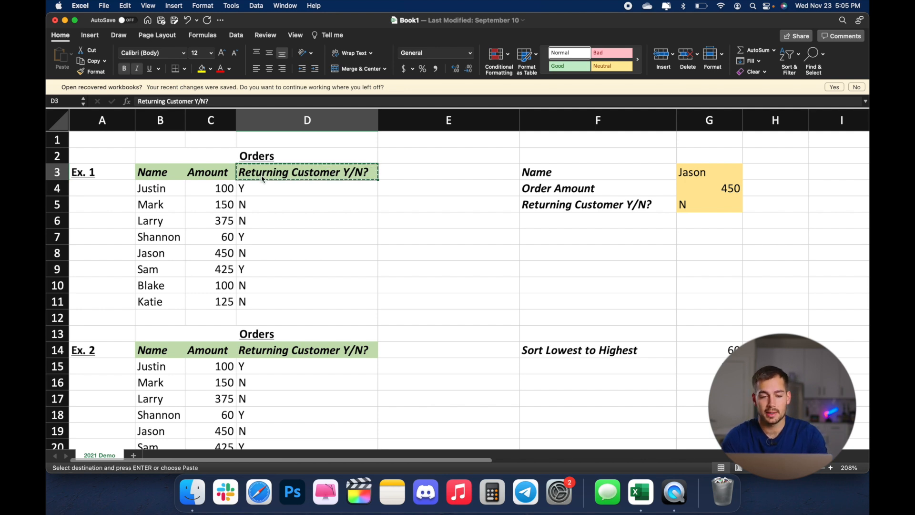
left_click(391, 167)
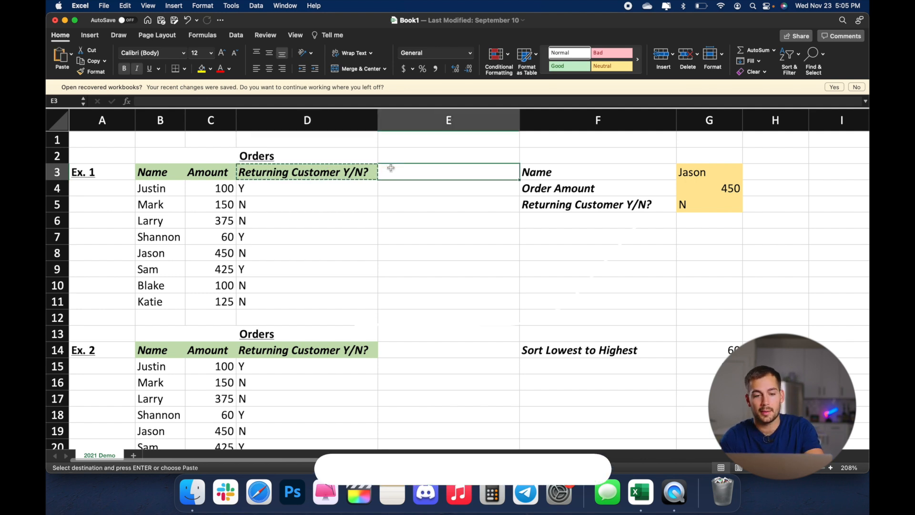
key("ctrl+super+v")
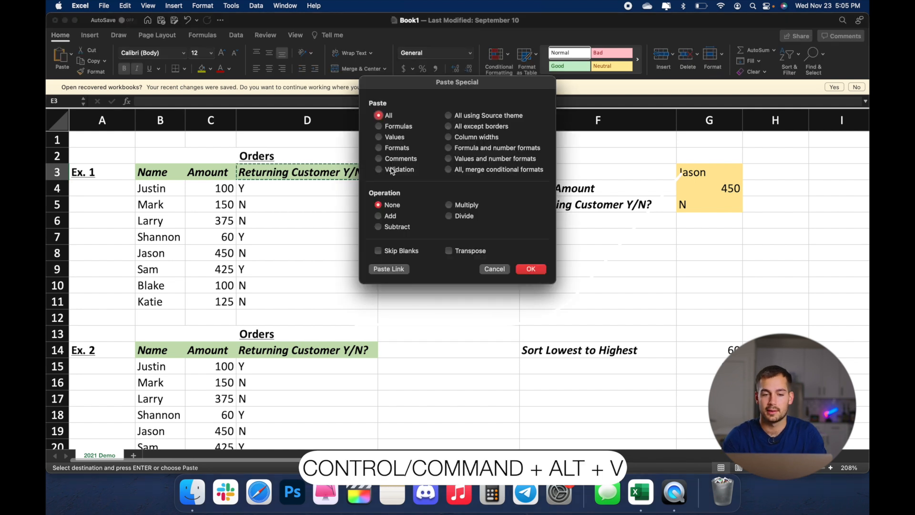
left_click_drag(411, 82, 433, 138)
key("Escape")
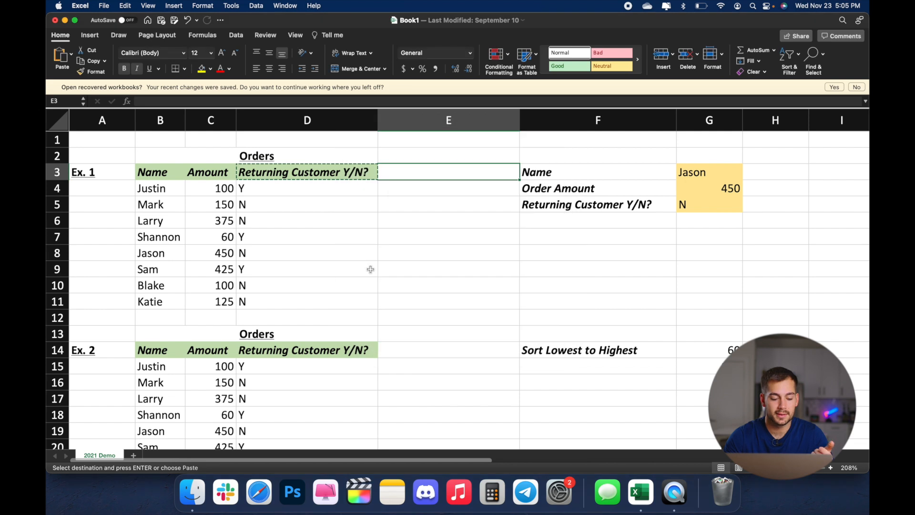
key("Escape")
Step: Try filling cell D3 from the cell above and from the Amount header beside it, undoing each fill
left_click(309, 179)
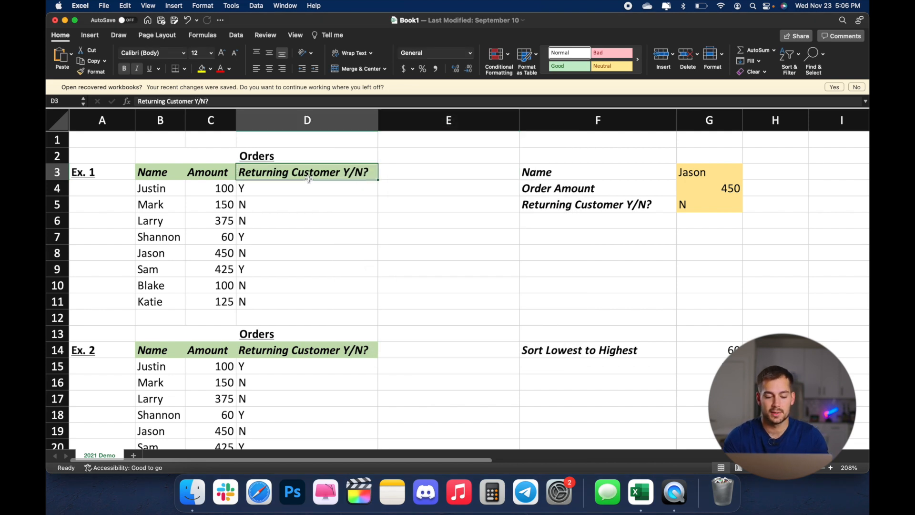
key("super+z")
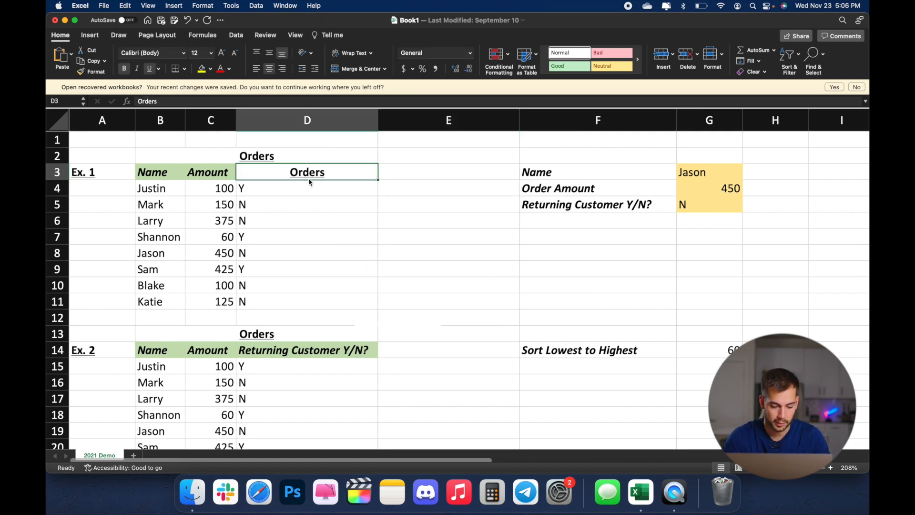
key("super+r")
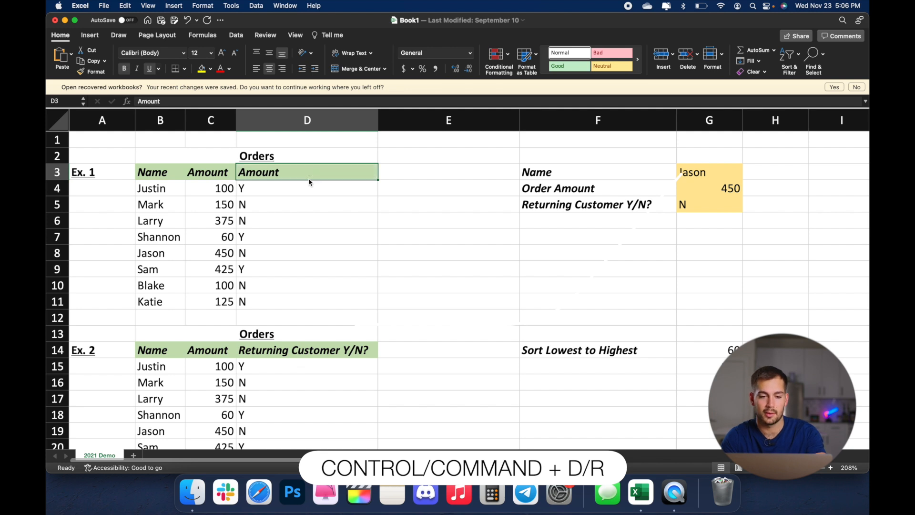
key("super+z")
key("super+z")
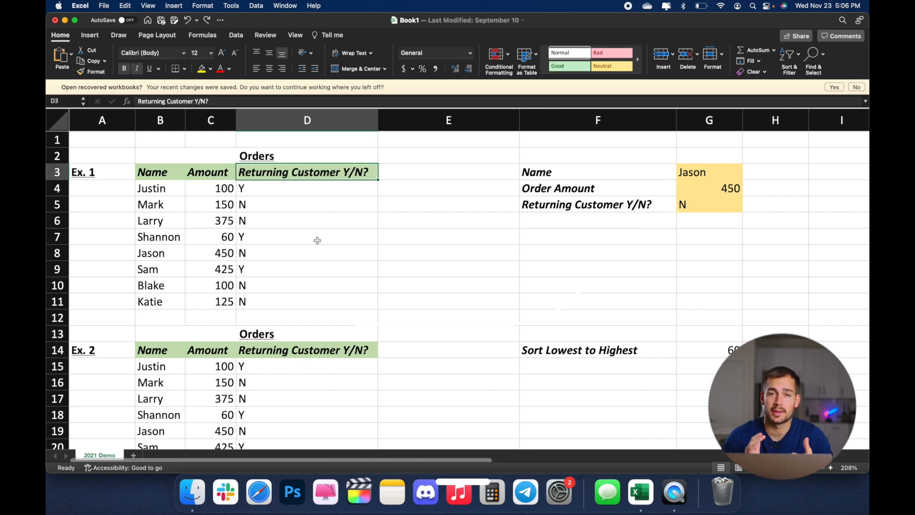
Step: Begin a SUM formula in cell E3
left_click(399, 174)
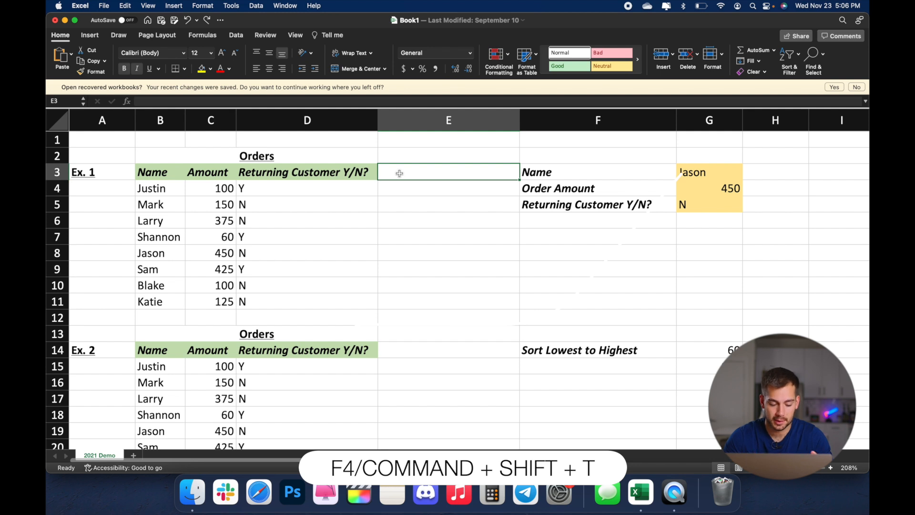
type("=SUM")
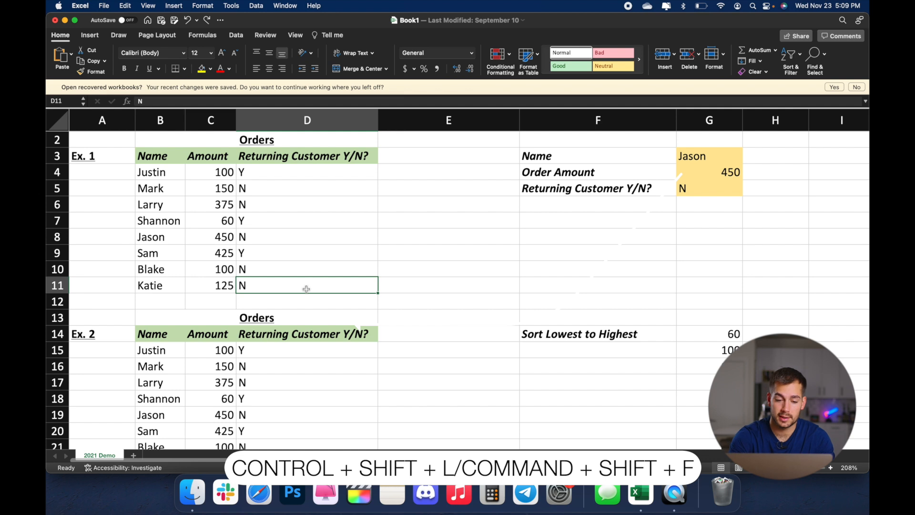
Step: Add header filters to the Ex. 1 orders table and view the Returning Customer Y/N? filter options
key("super+shift+f")
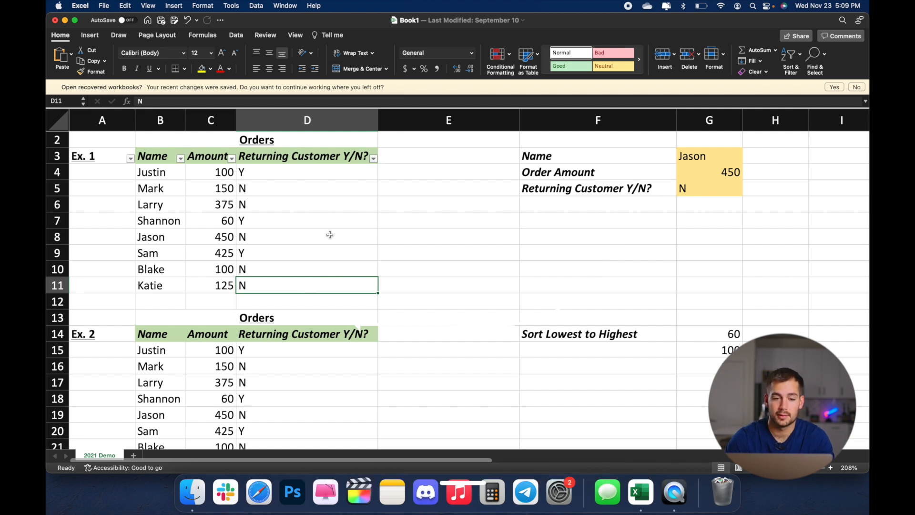
left_click(374, 159)
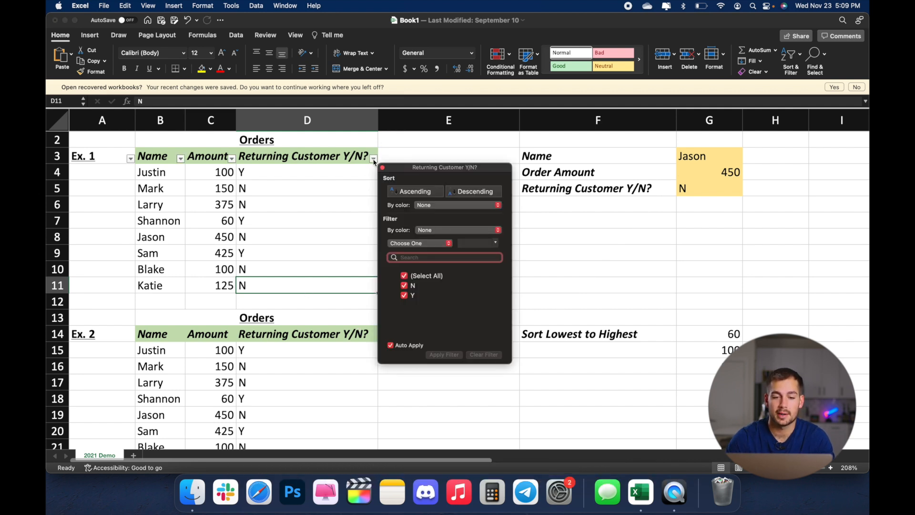
left_click(374, 160)
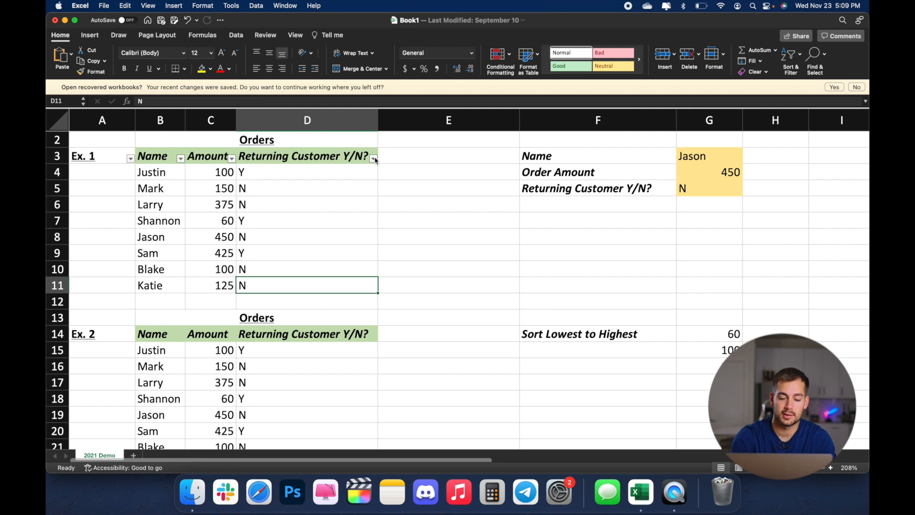
Step: Toggle the Ex. 1 header filters off and on several times, ending with them off
key("super+shift+f")
key("super+shift+f")
key("super+shift+f")
key("super+shift+f")
key("super+shift+f")
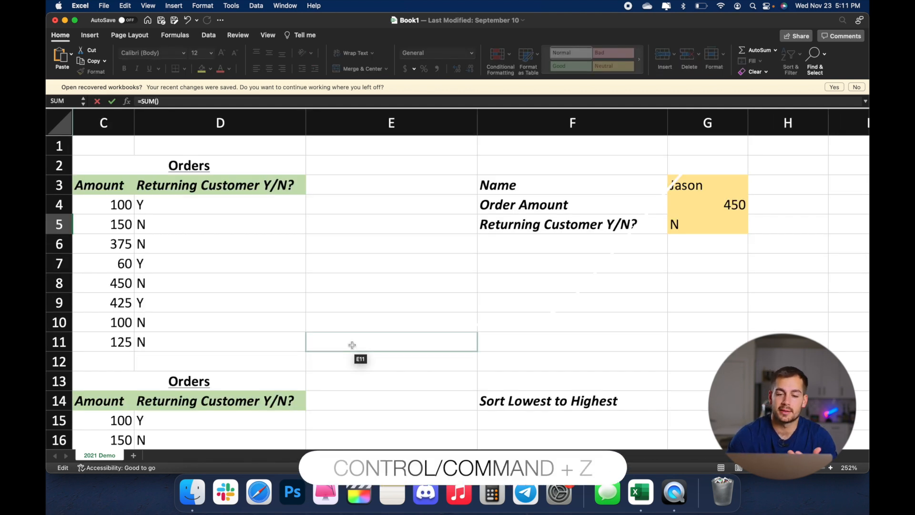
Step: Abandon the unfinished SUM formula, enter the test text "hadfj" in cell E3, and undo that entry
left_click(537, 185)
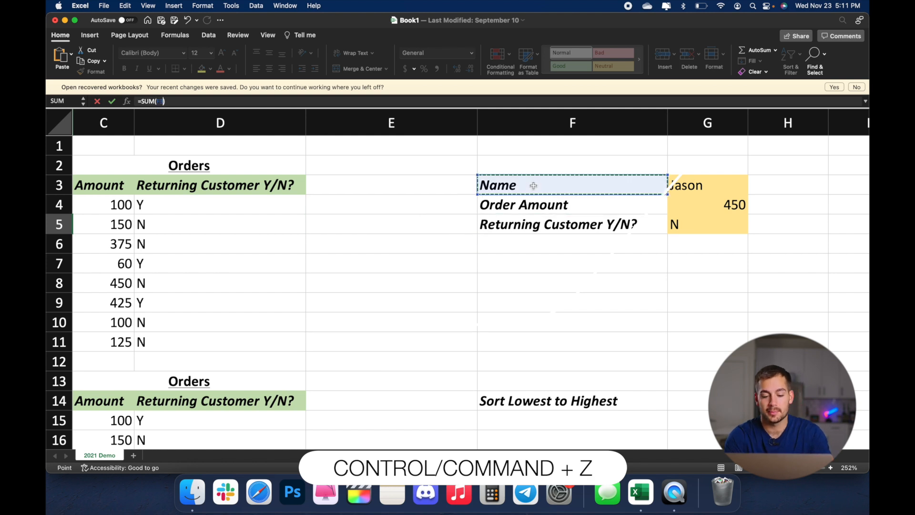
left_click(419, 198)
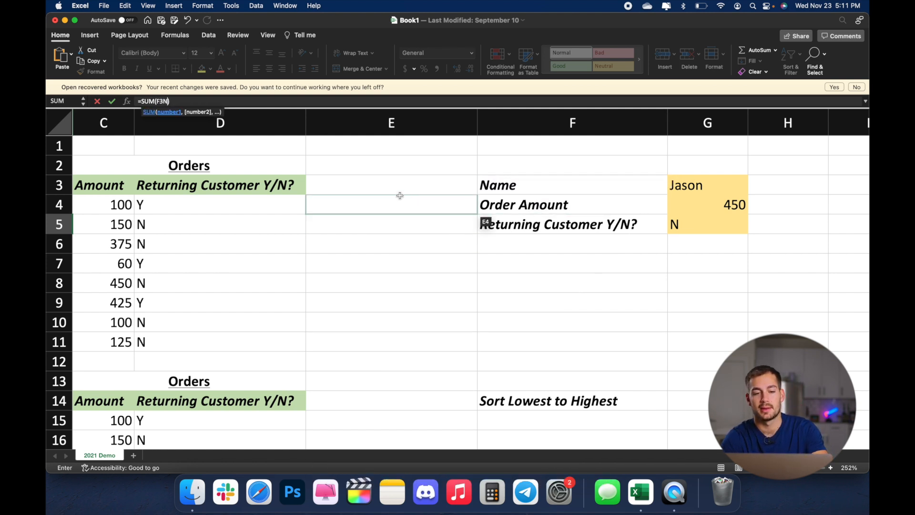
left_click(393, 189)
type("hadfj")
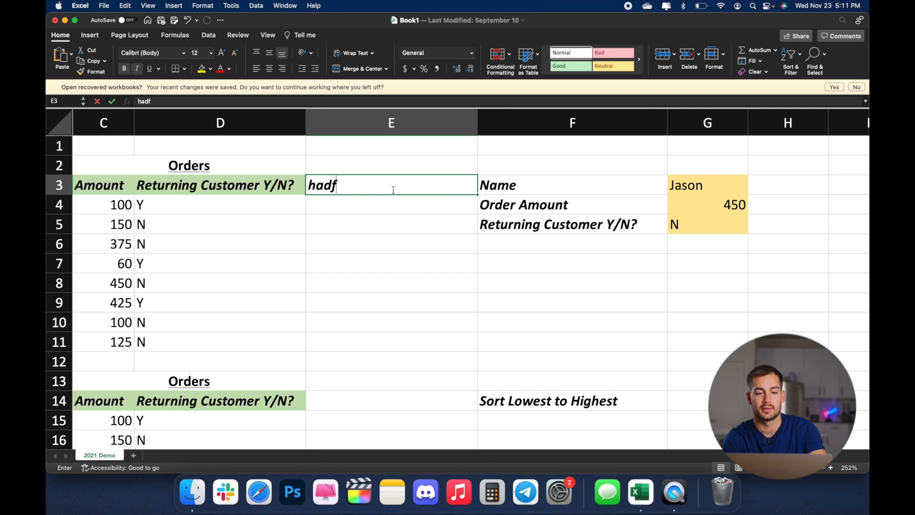
key("Return")
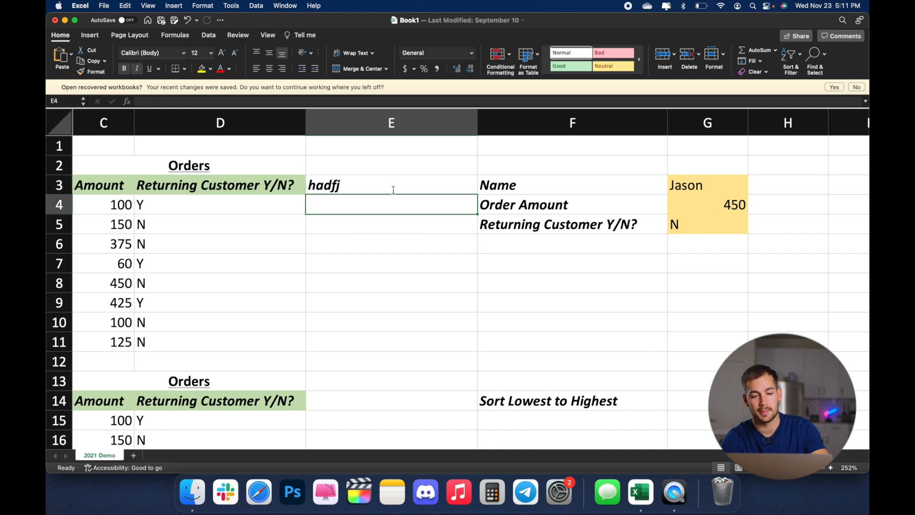
key("super+z")
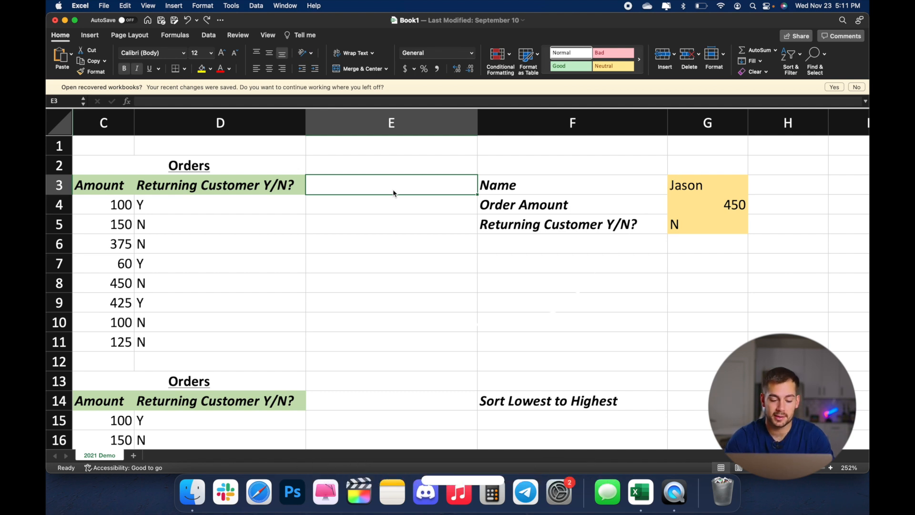
Step: Run Select All from the empty cell E10 and again from cell H9
left_click(378, 318)
key("super+a")
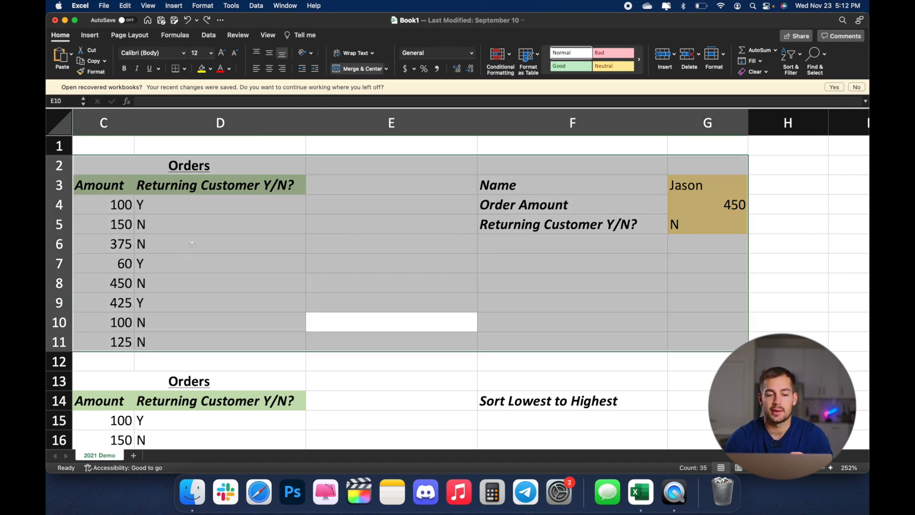
left_click(818, 311)
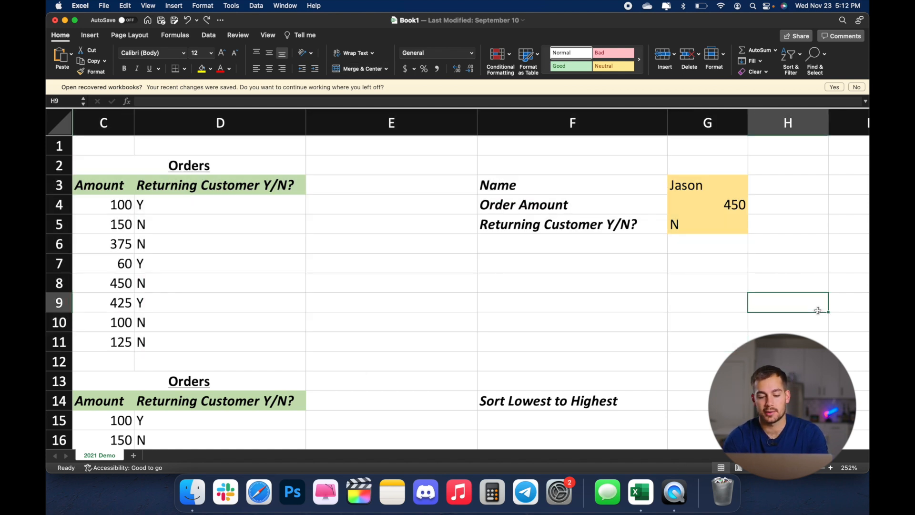
key("super+a")
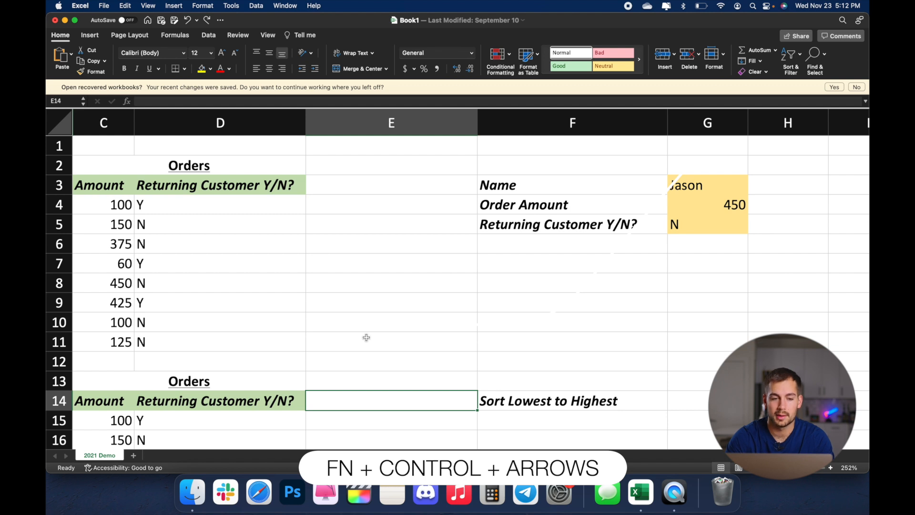
Step: Jump to the beginning of the sheet, then to its last used cell, G33
key("ctrl+Home")
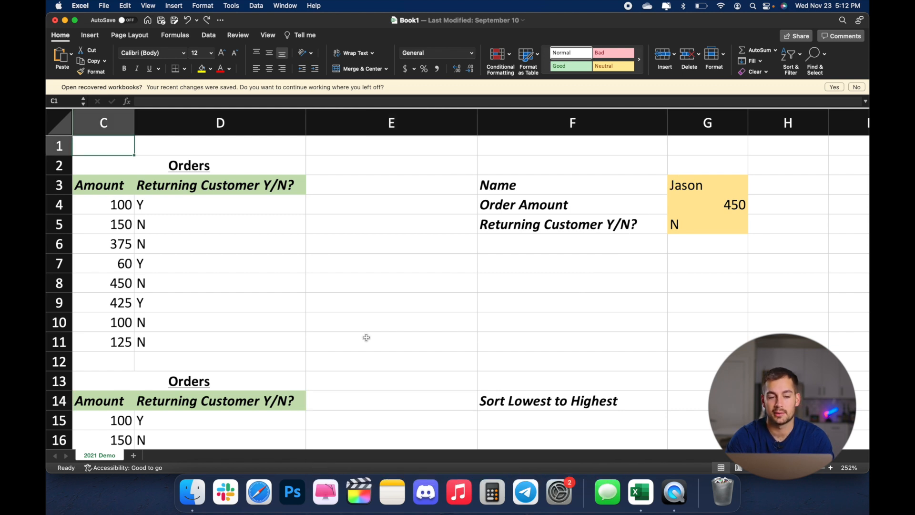
key("ctrl+End")
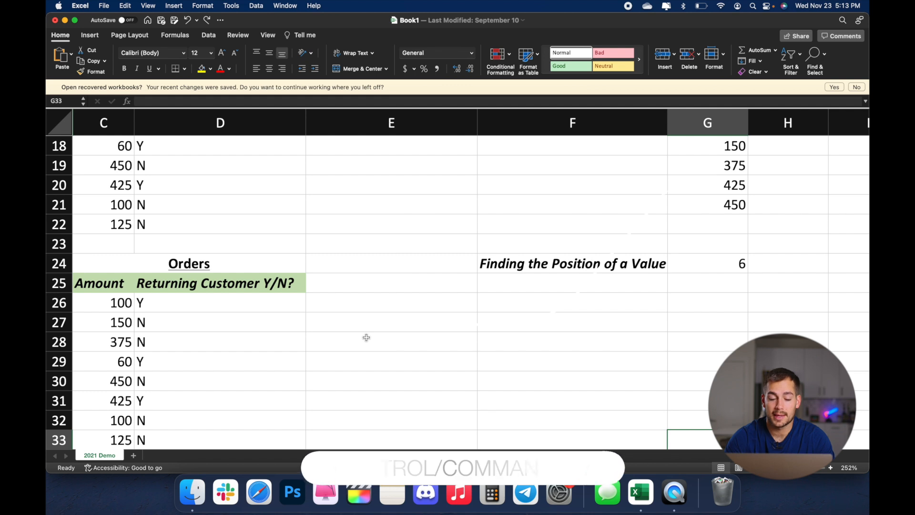
Step: Fill the "Finding the Position of a Value" label in F24 with yellow and repeat the same fill on G24
key("super+y")
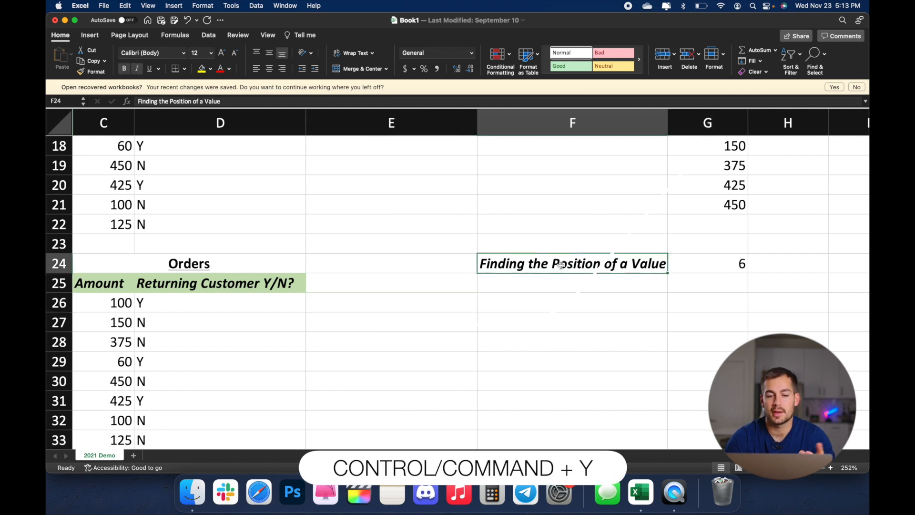
left_click(202, 69)
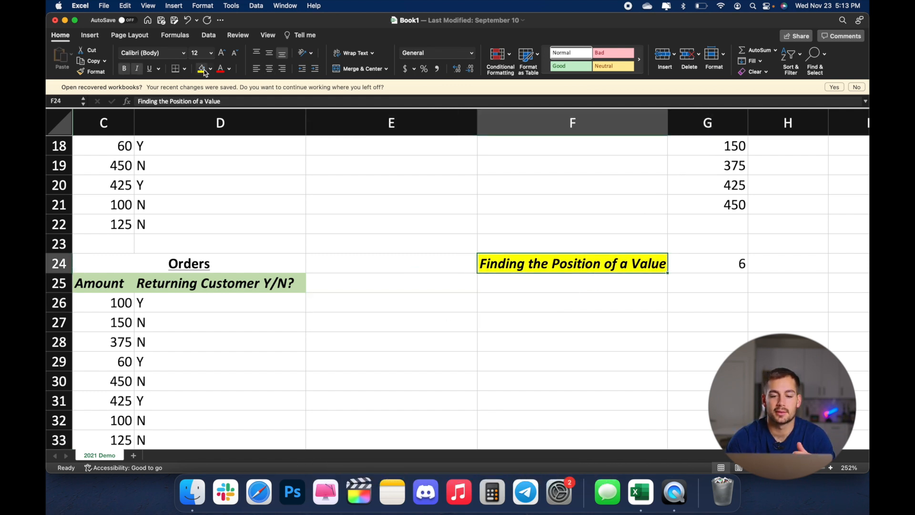
left_click(688, 265)
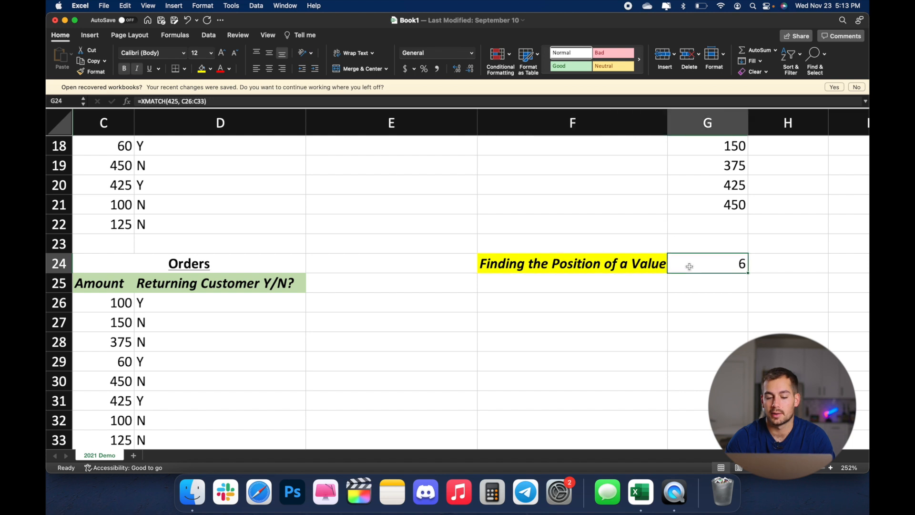
key("super+y")
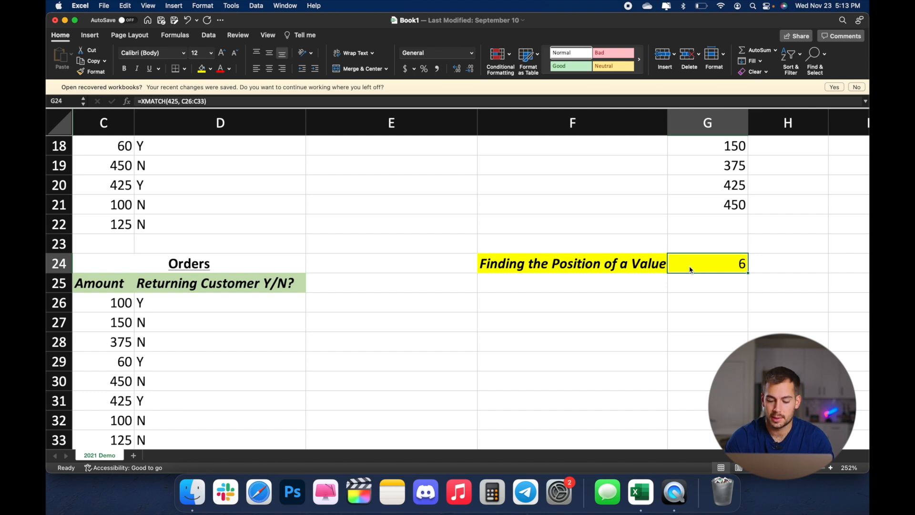
Step: Jump between the edges of the data blocks from G24 through column F up to D3
key("ctrl+Up")
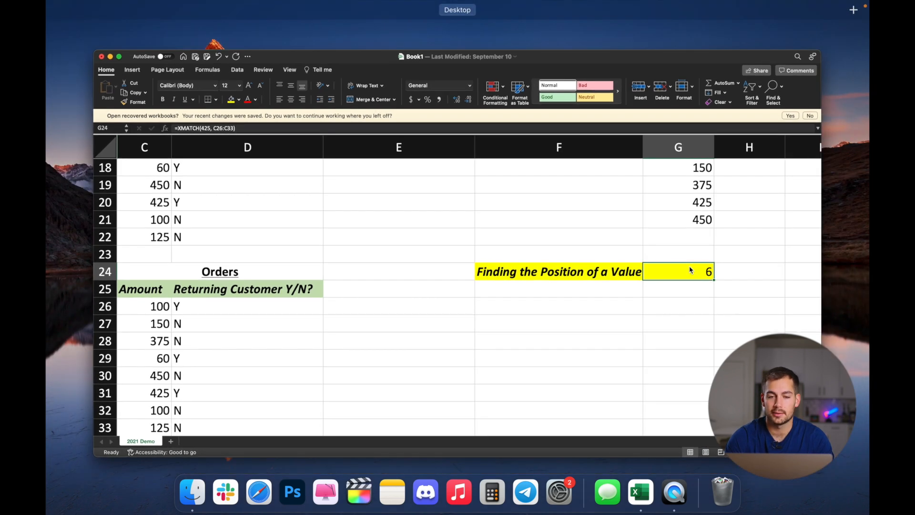
key("ctrl+Up")
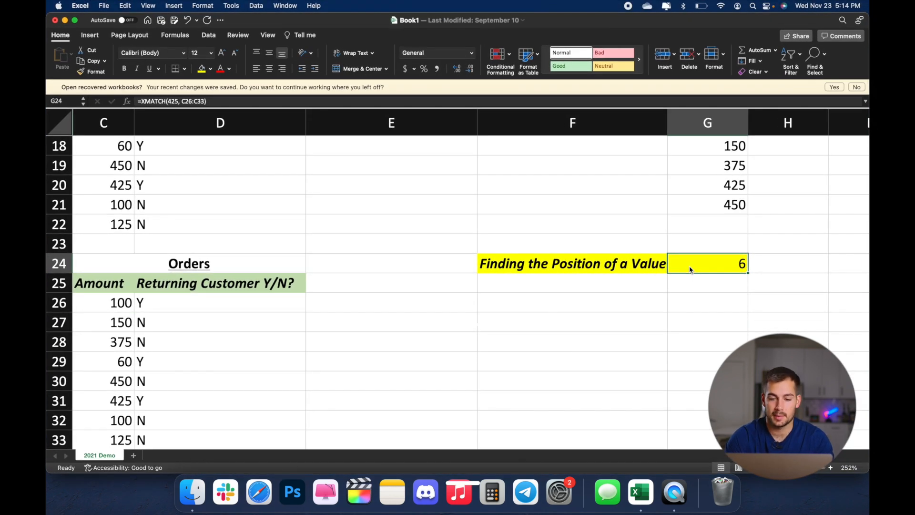
key("super+Left")
key("super+Up")
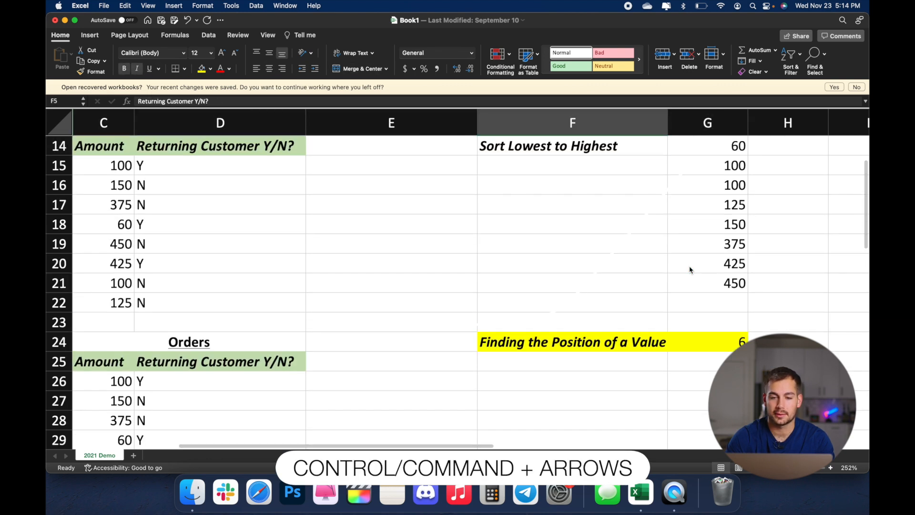
key("super+Up")
key("super+Up")
key("super+Left")
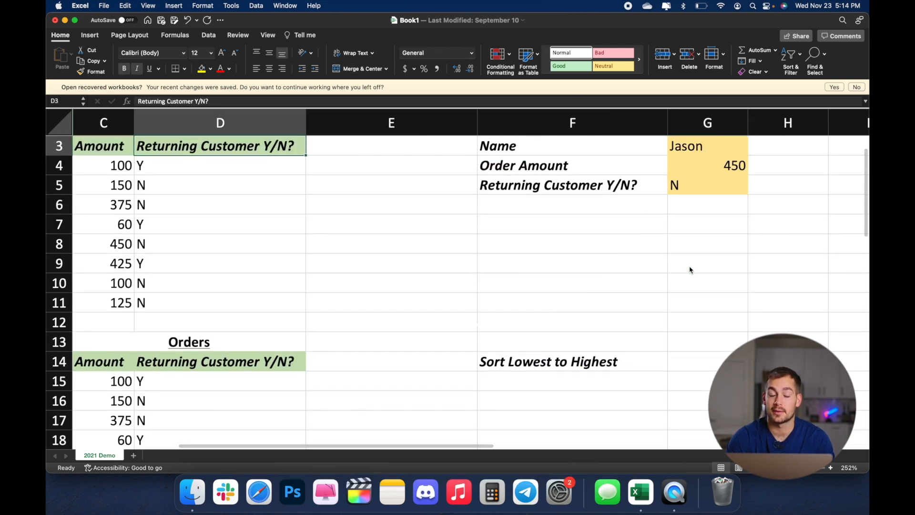
Step: Select the Returning Customer values D4:D11 in the first Orders table, then select cell D18 in the second table
left_click(194, 241)
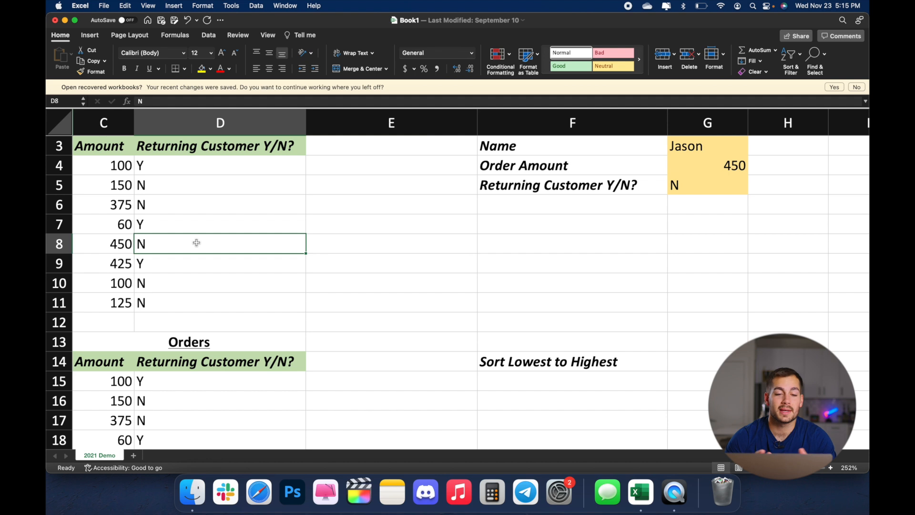
scroll(193, 258, "up", 2)
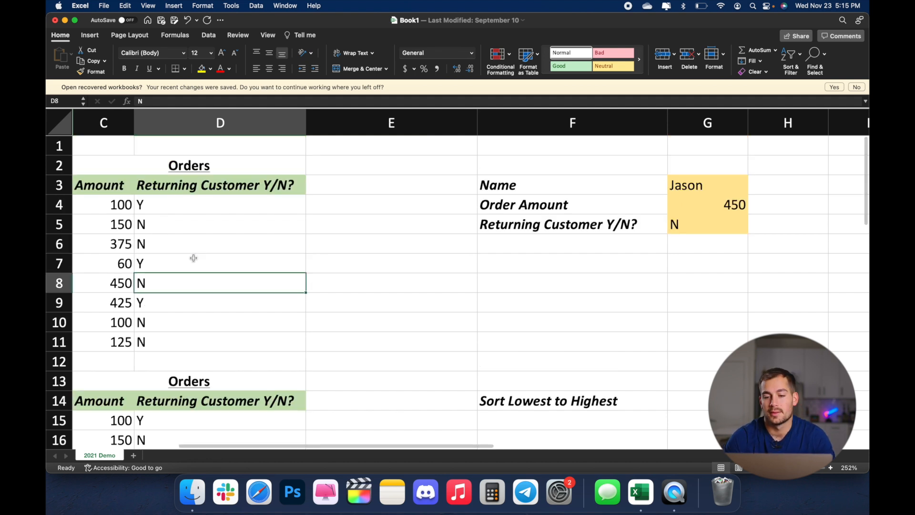
left_click(152, 207)
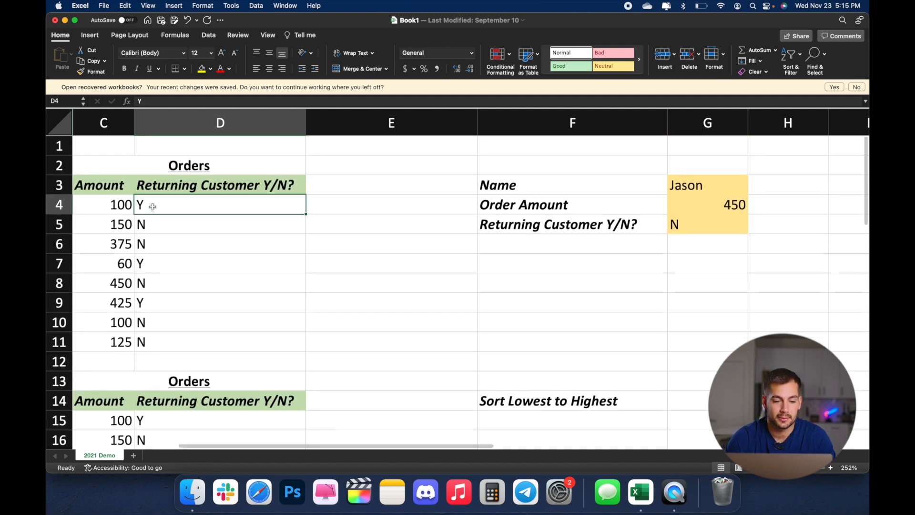
left_click_drag(194, 207, 194, 347)
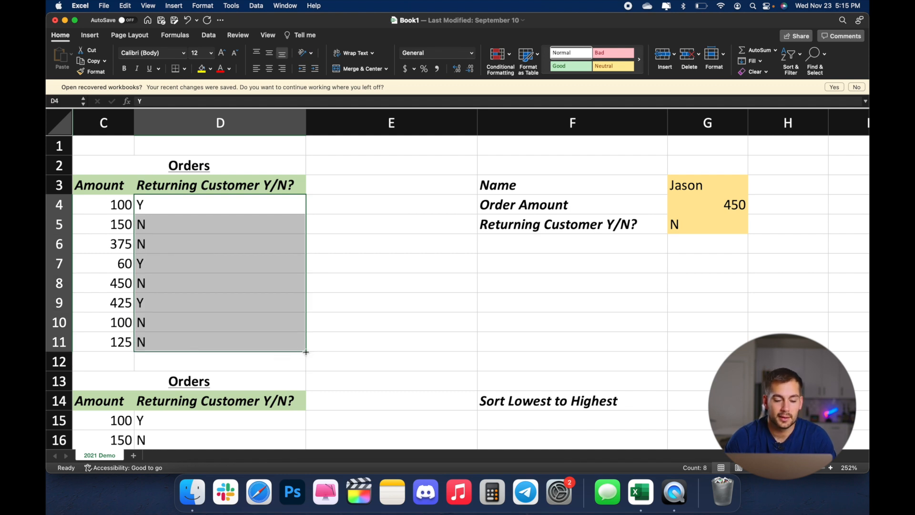
scroll(254, 368, "down", 5)
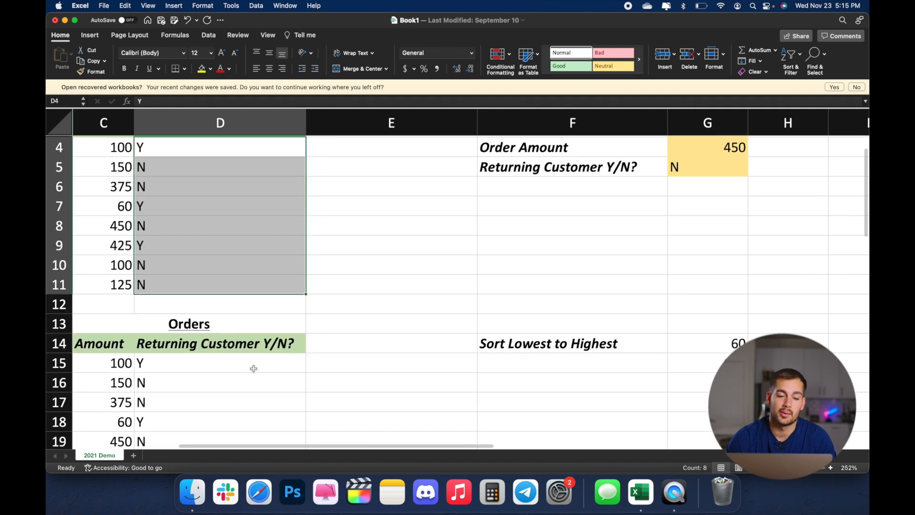
left_click(293, 290)
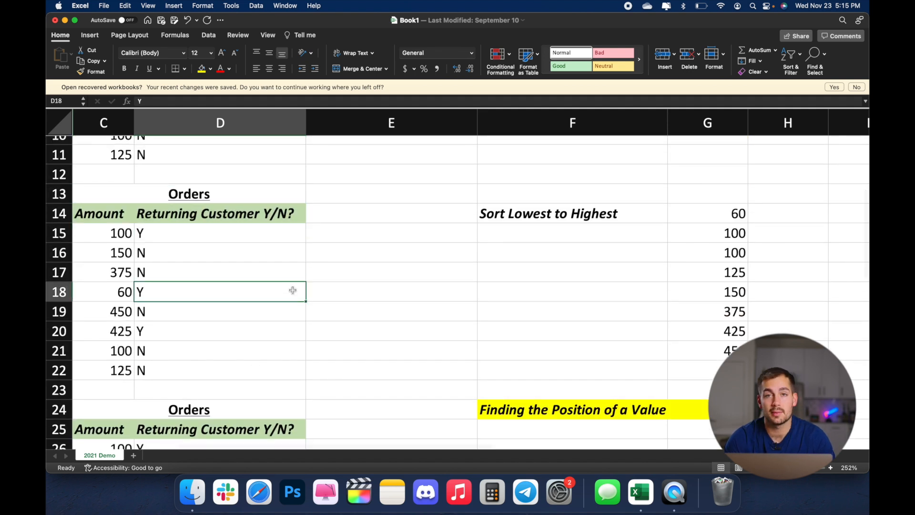
Step: Delete the whole of column G and undo the deletion
scroll(334, 298, "up", 5)
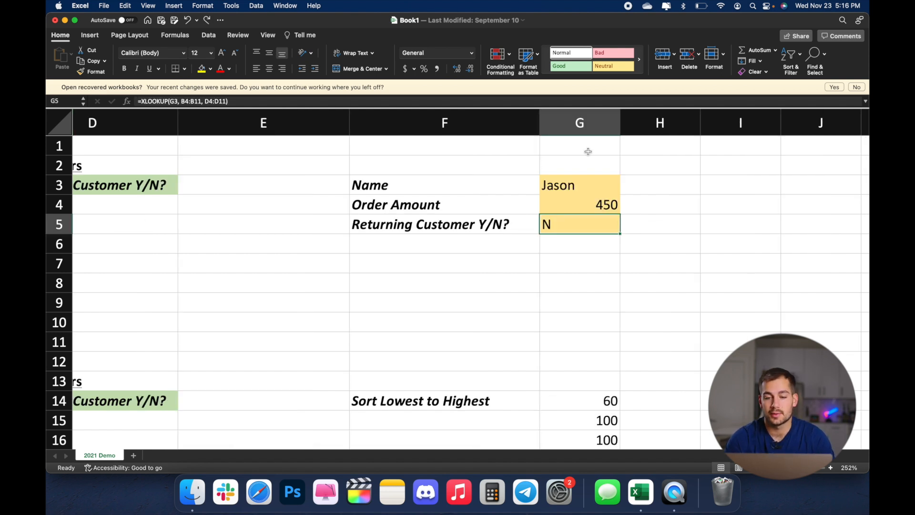
left_click(576, 123)
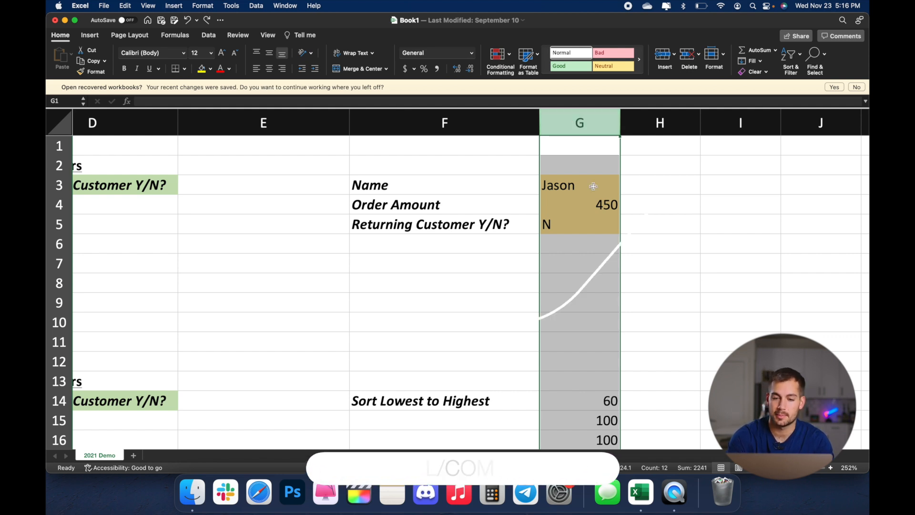
key("super+minus")
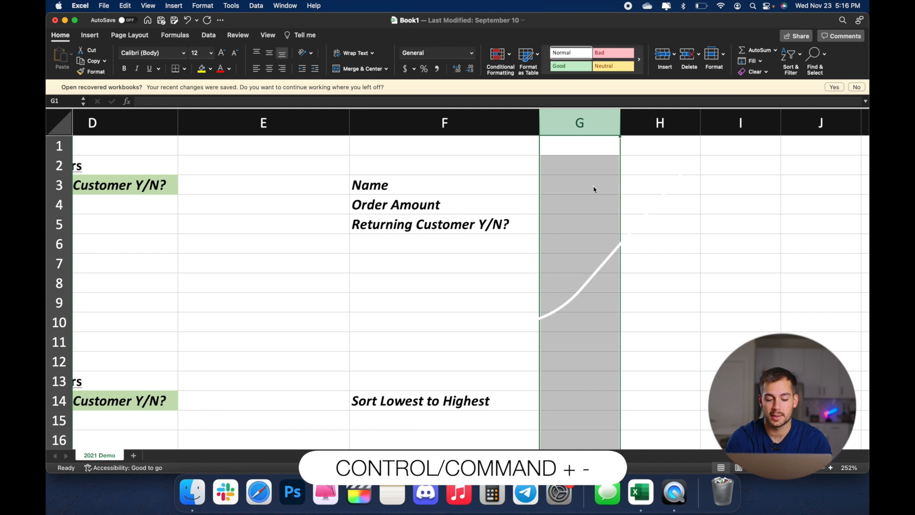
key("super+z")
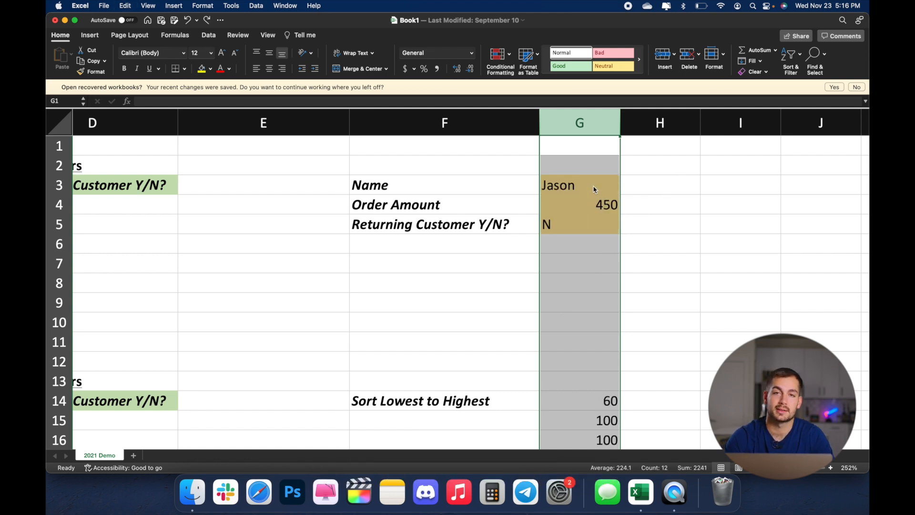
Step: Open the Order Amount XLOOKUP formula in G4 for in-cell editing to inspect its references, then leave the cell
left_click(659, 208)
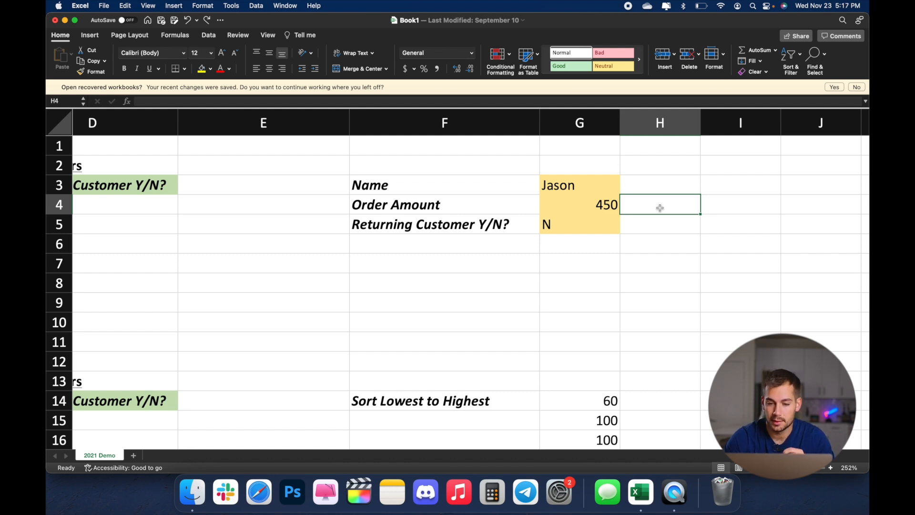
key("Left")
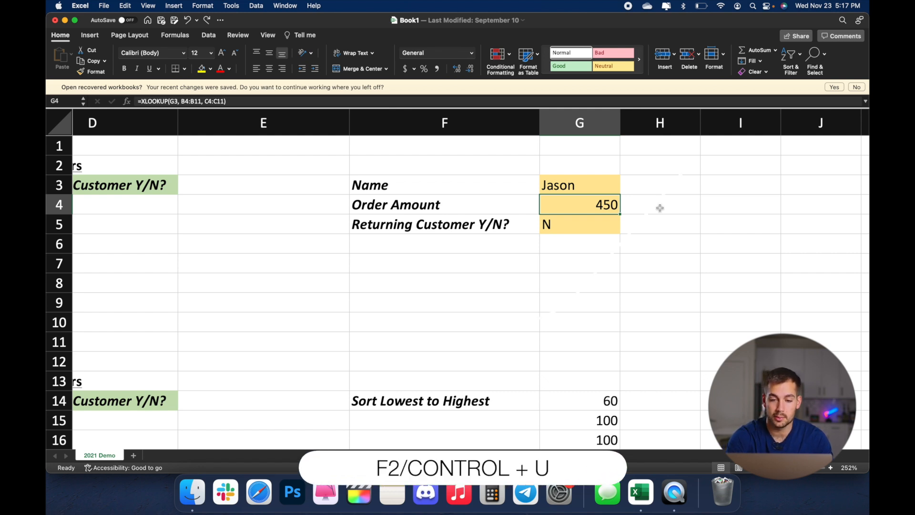
key("ctrl+u")
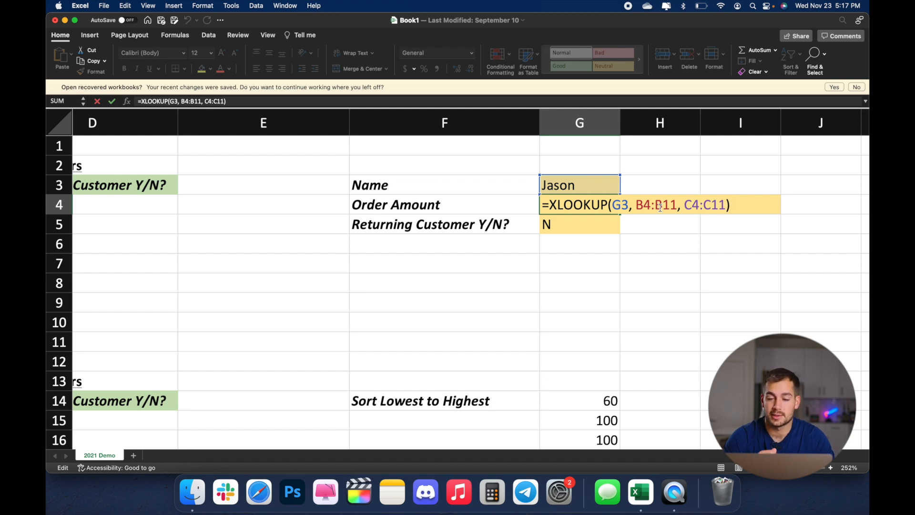
left_click(573, 275)
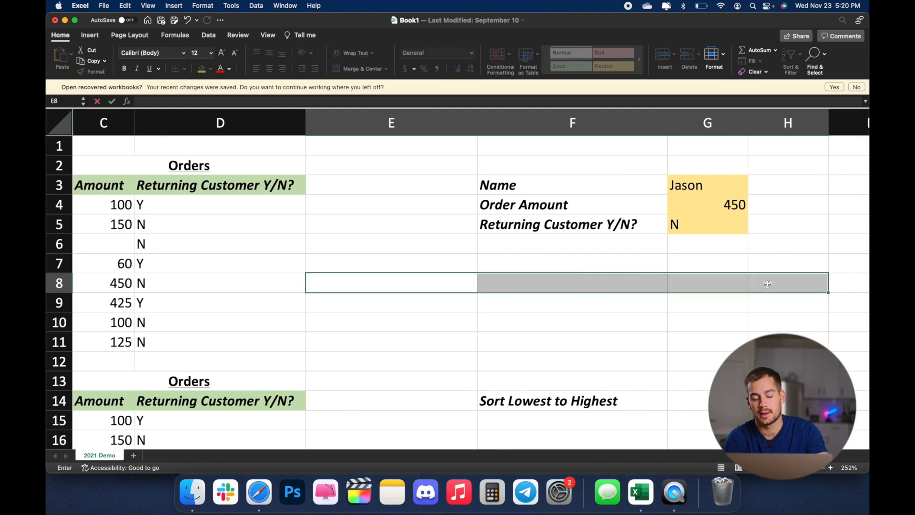
Step: Enter "Information" in all of the cells E8:H8 at once, then clear them
type("Info")
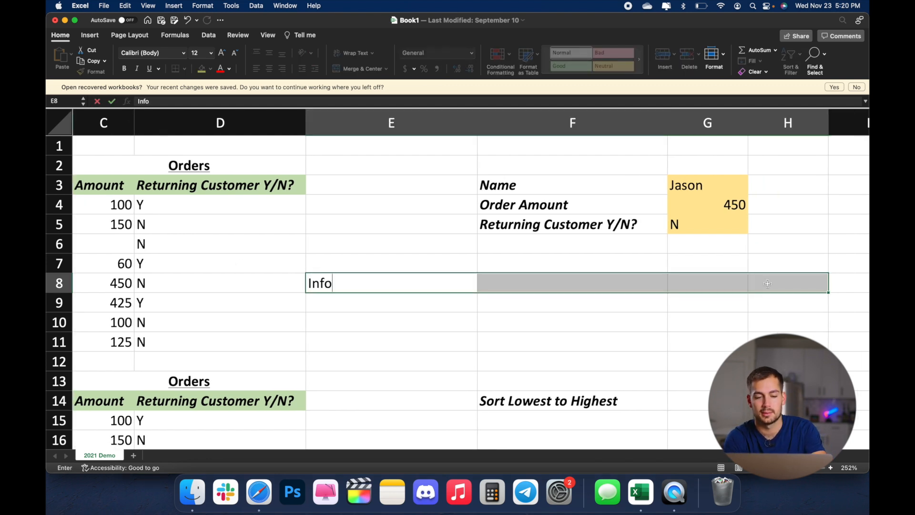
type("rmation")
key("ctrl+Return")
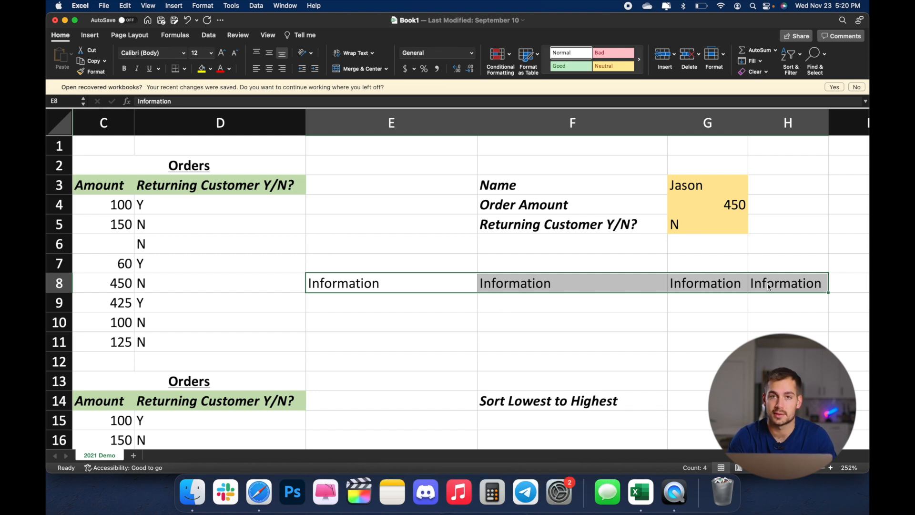
key("Delete")
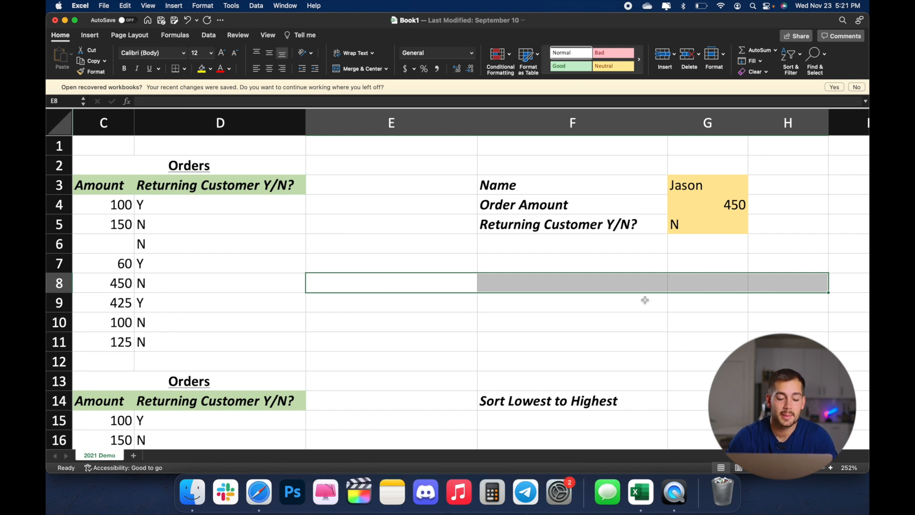
Step: Open the Format Cells dialog for E8, examine the number categories, and cancel without changing the format
left_click(418, 284)
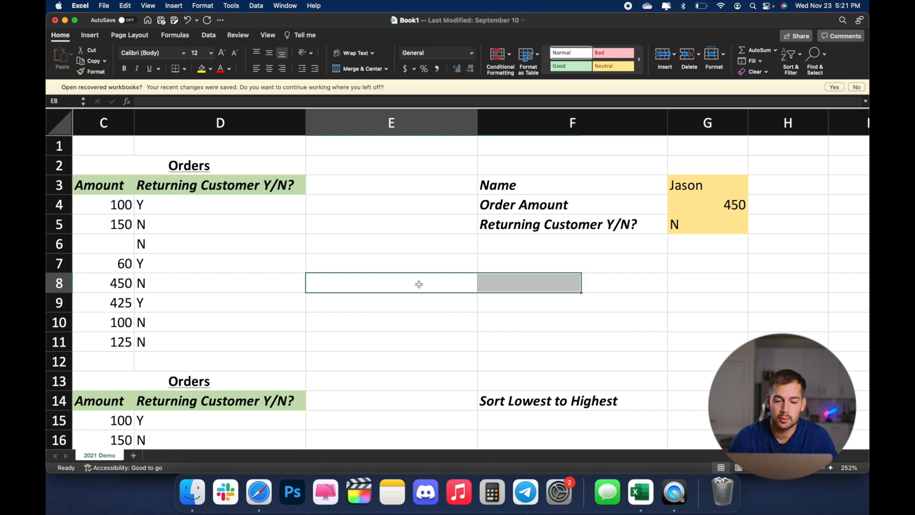
key("super+1")
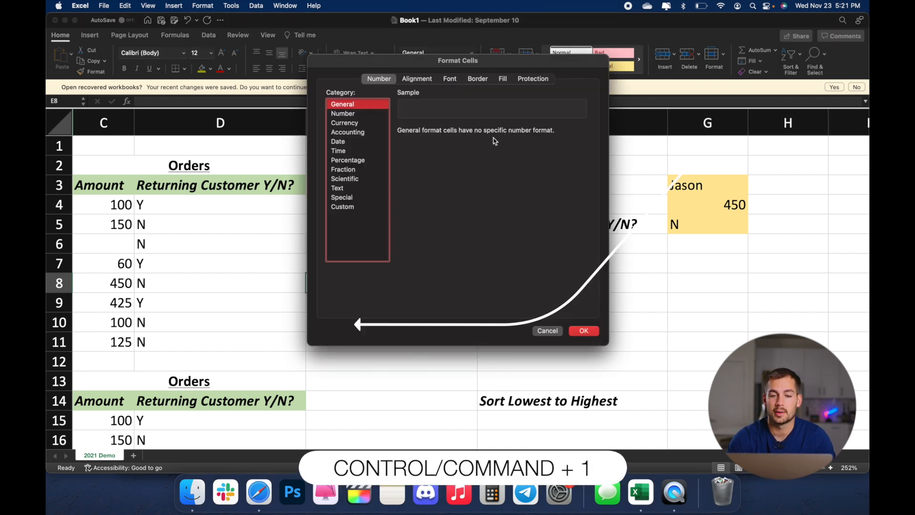
mouse_move(448, 65)
left_mouse_down()
mouse_move(482, 123)
mouse_move(469, 116)
left_mouse_up()
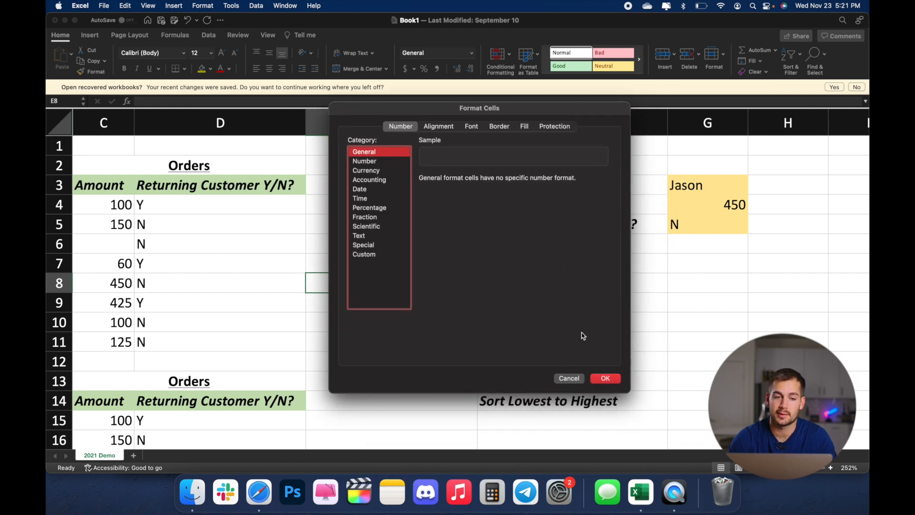
left_click(569, 378)
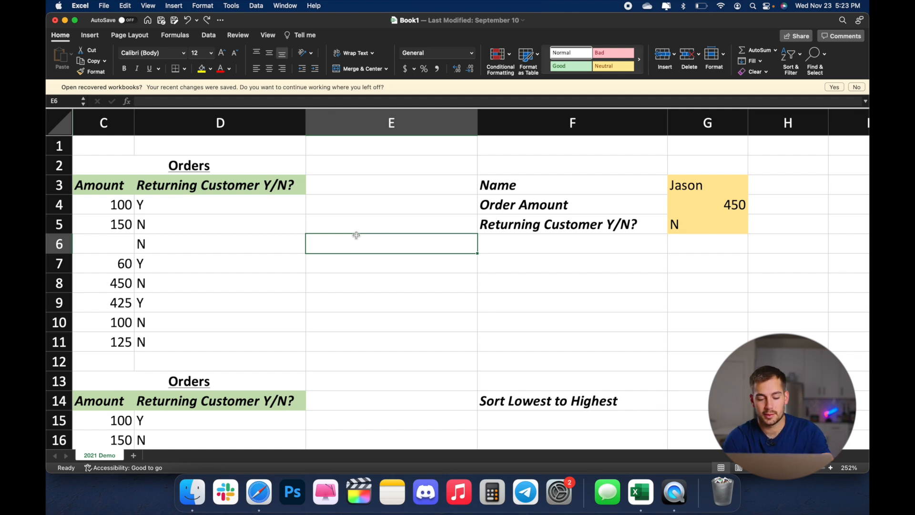
Step: Open the Create Table dialog from cell E6 for the range A2:G11 and cancel it
key("ctrl+t")
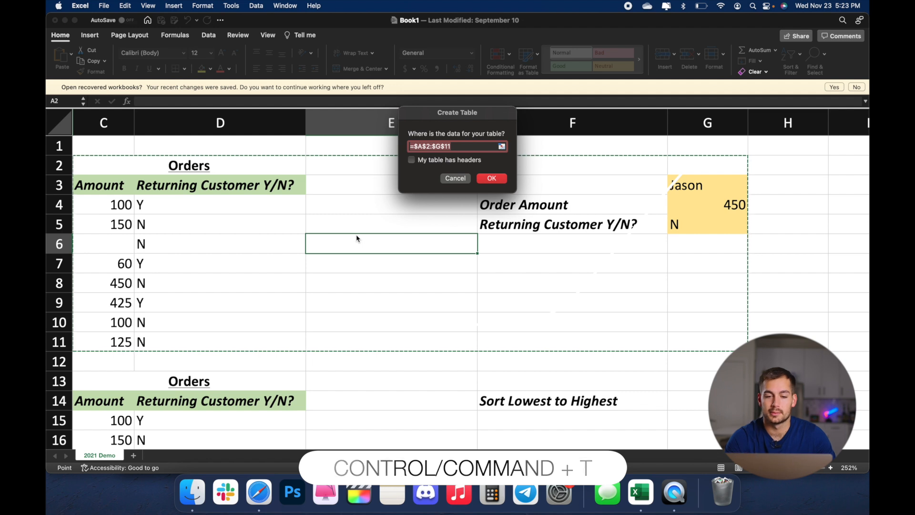
left_click(443, 182)
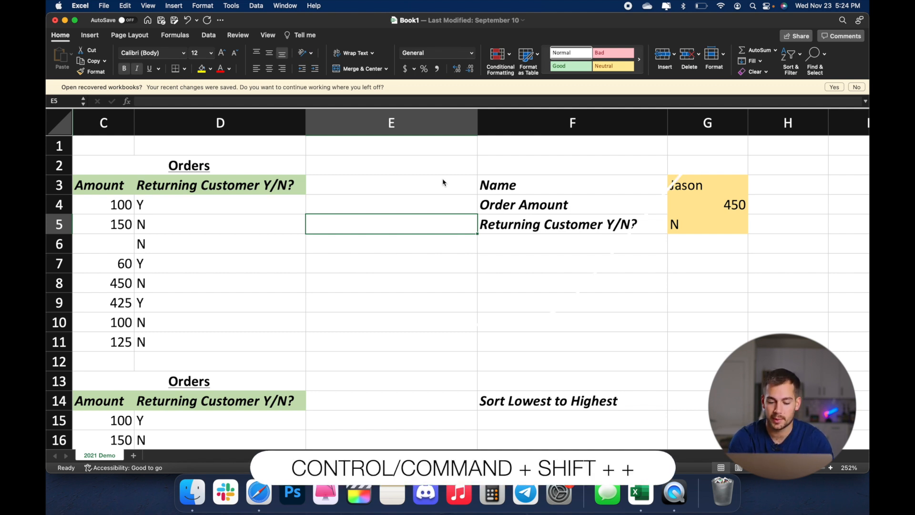
Step: Insert an entire row at cell E5
key("super+shift+plus")
left_click_drag(445, 117, 350, 173)
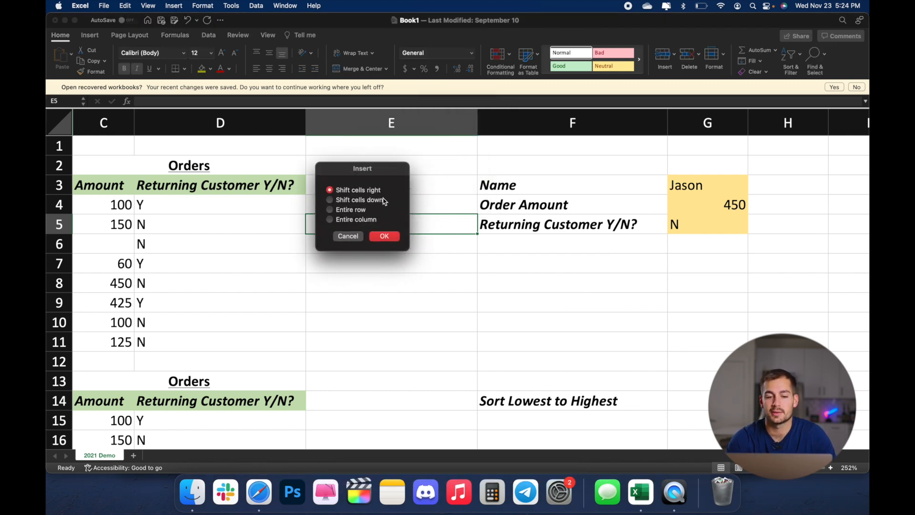
left_click(329, 210)
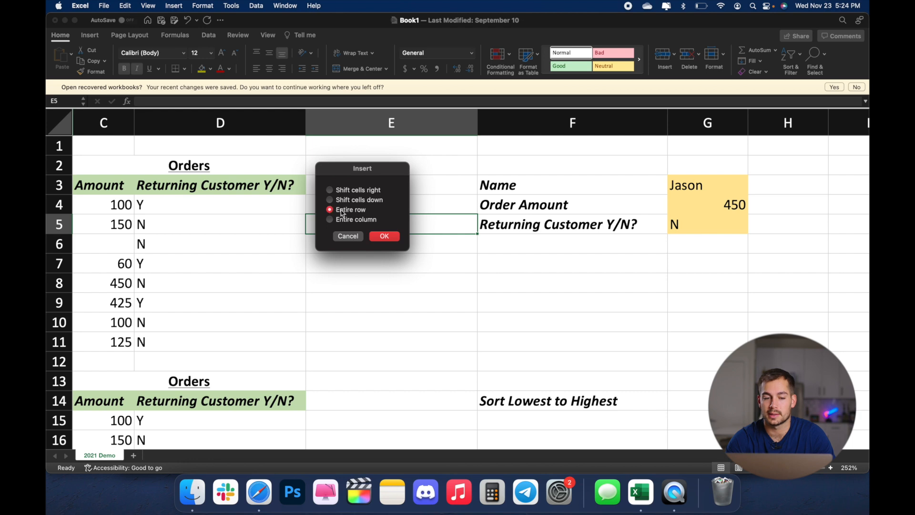
left_click(386, 237)
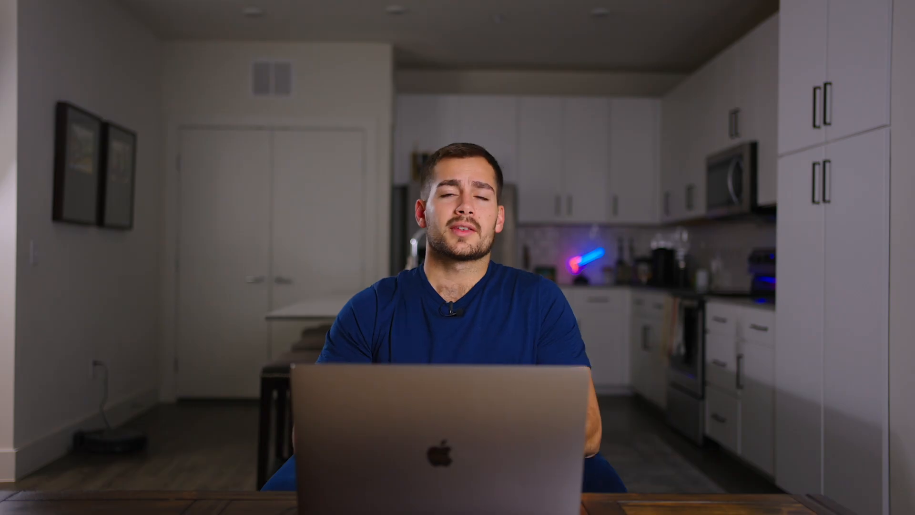